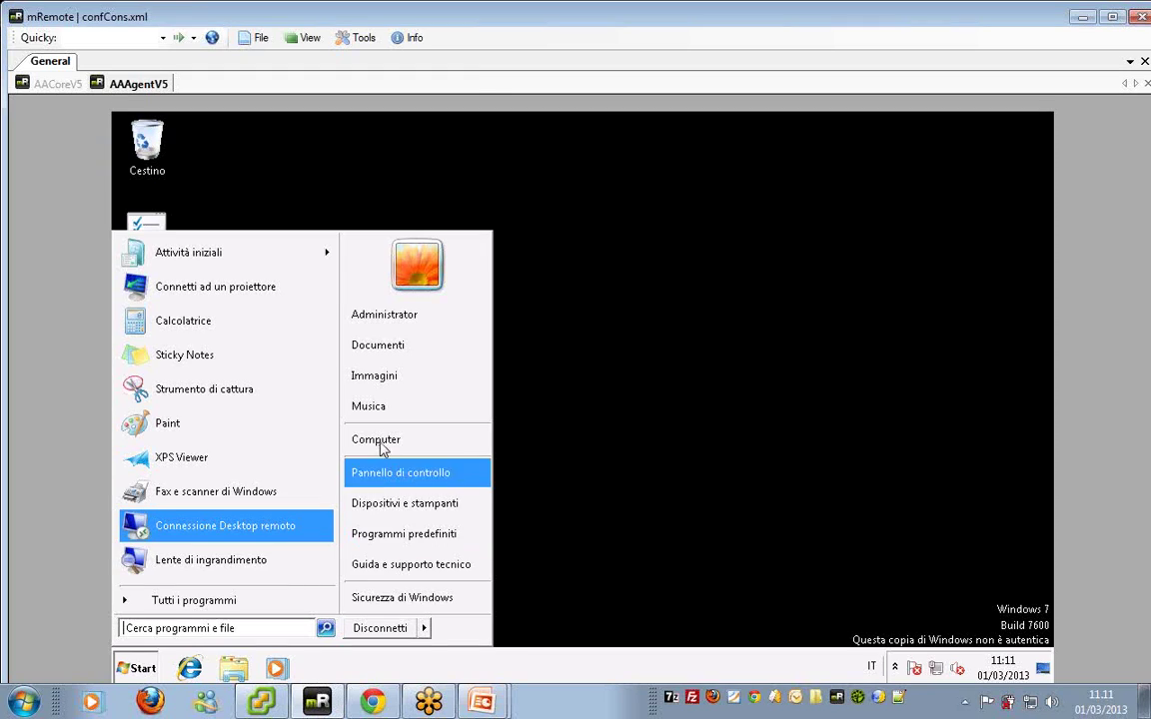
# - Check the space usage of drives C: and D: on the remote AAAgentV5 machine, and close the Computer window
pyautogui.click(484, 255)
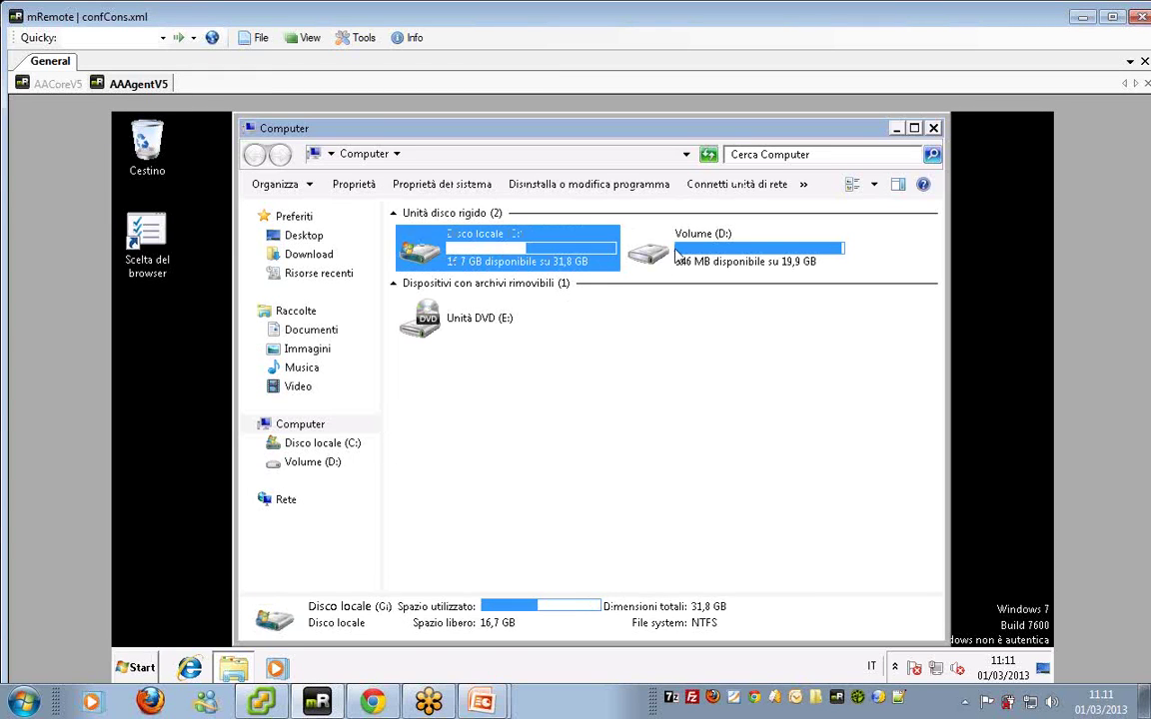
pyautogui.click(624, 240)
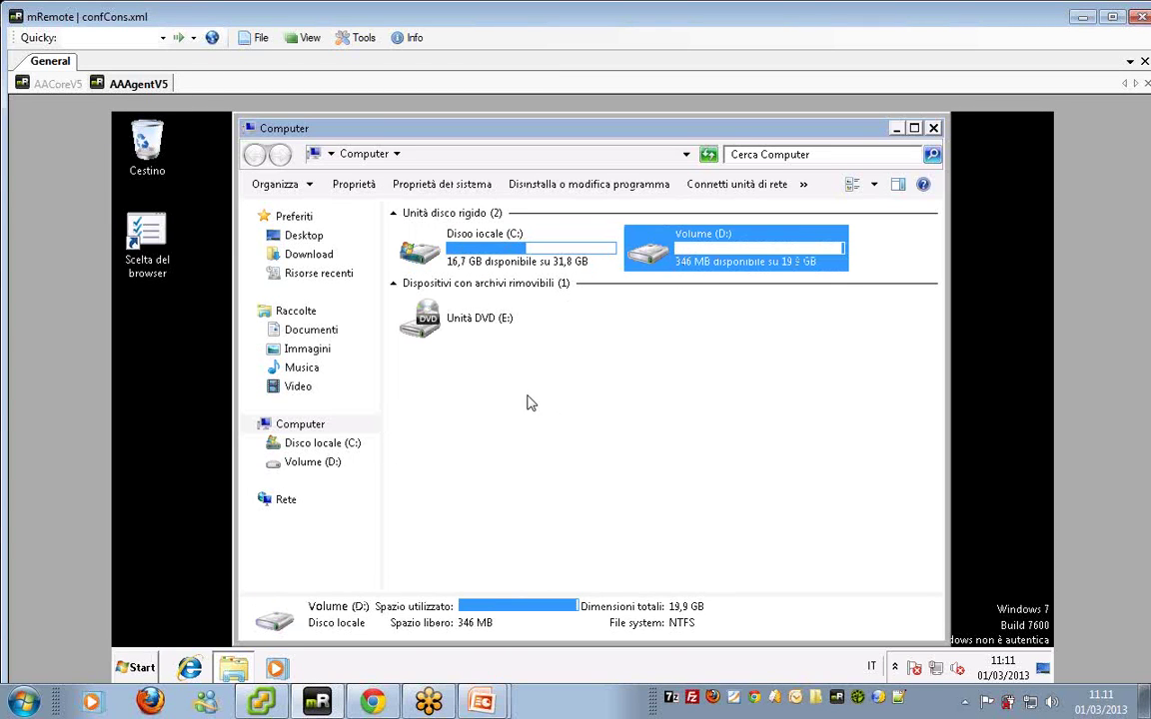
pyautogui.doubleClick(253, 134)
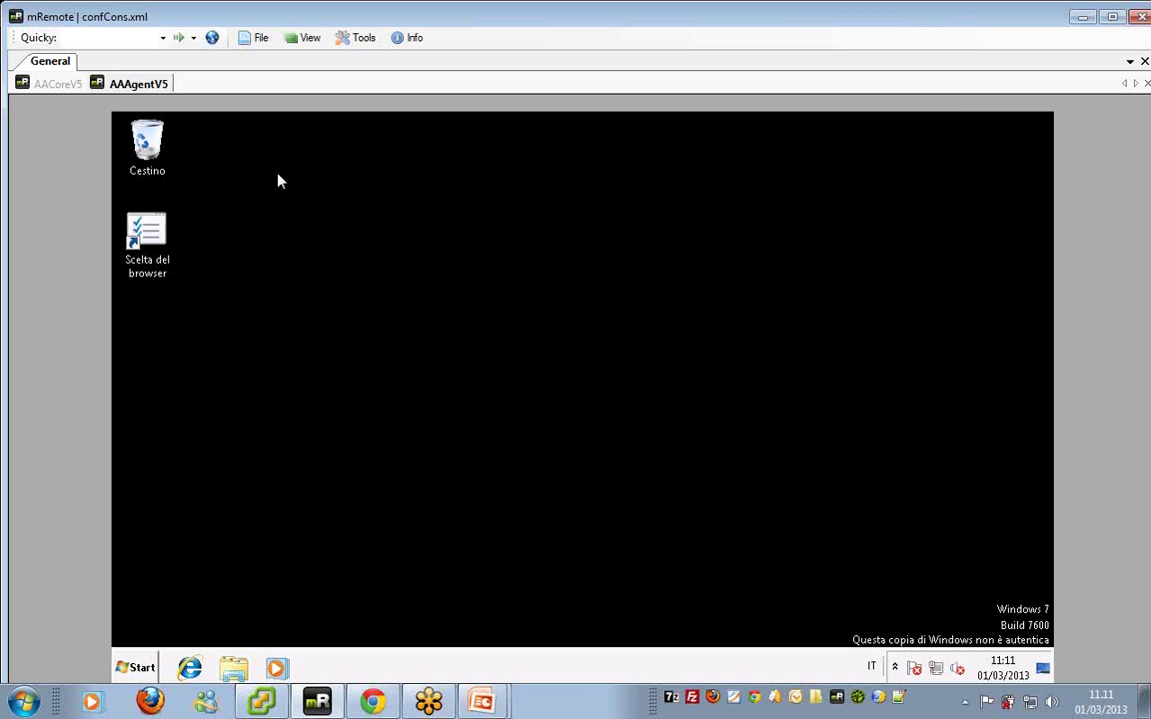
# - Switch to the AppAssure 5 Core console in Chrome and view the list of protected machines
pyautogui.click(375, 704)
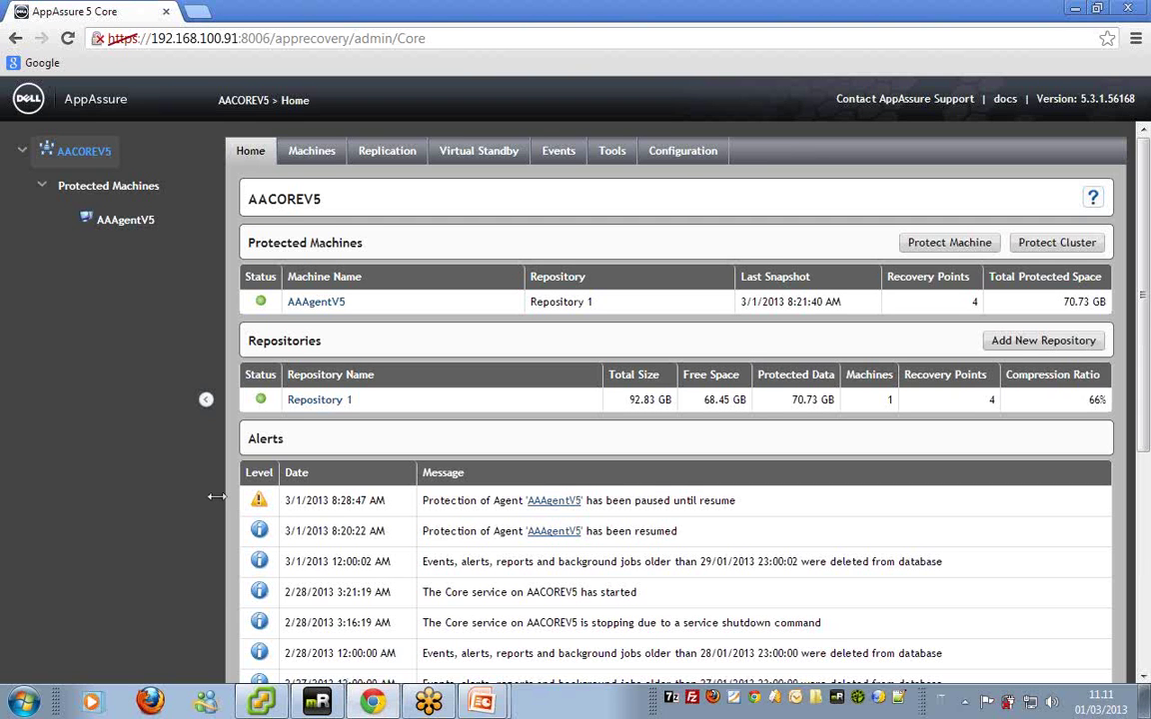
pyautogui.moveTo(288, 302); pyautogui.dragTo(347, 303)
pyautogui.click(367, 319)
pyautogui.click(310, 153)
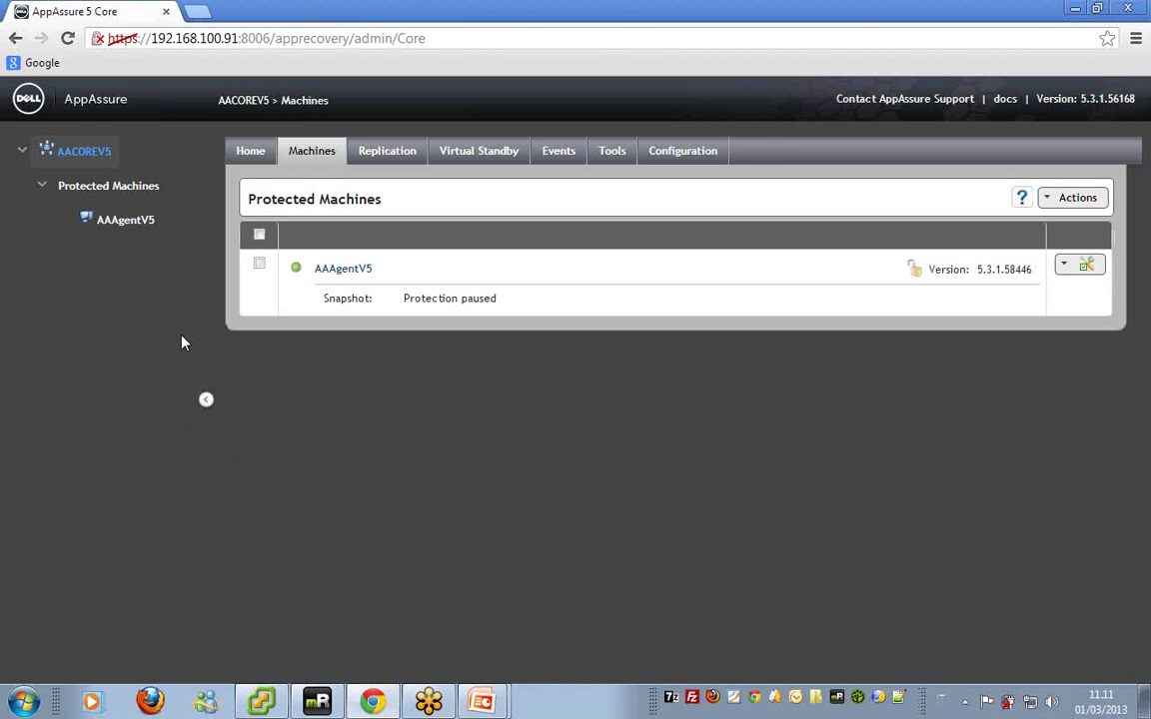
# - Switch back to the AAAgentV5 remote session in mRemote and open the AOF11 folder on volume D:
pyautogui.click(316, 701)
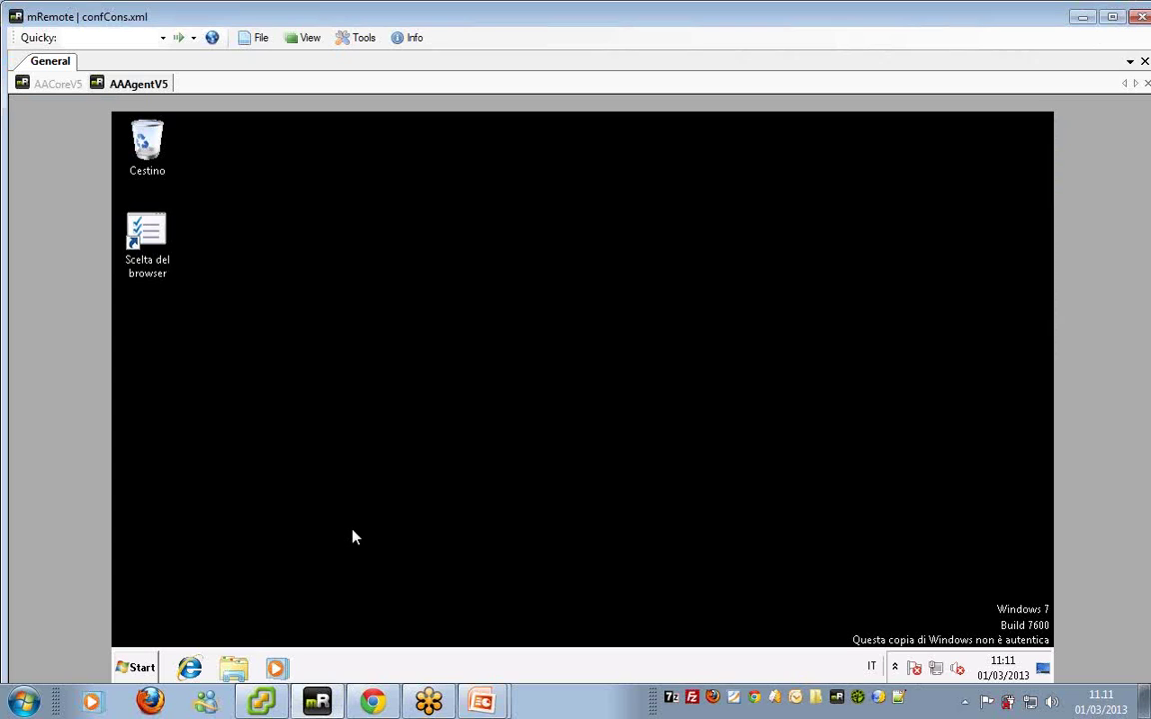
pyautogui.click(140, 667)
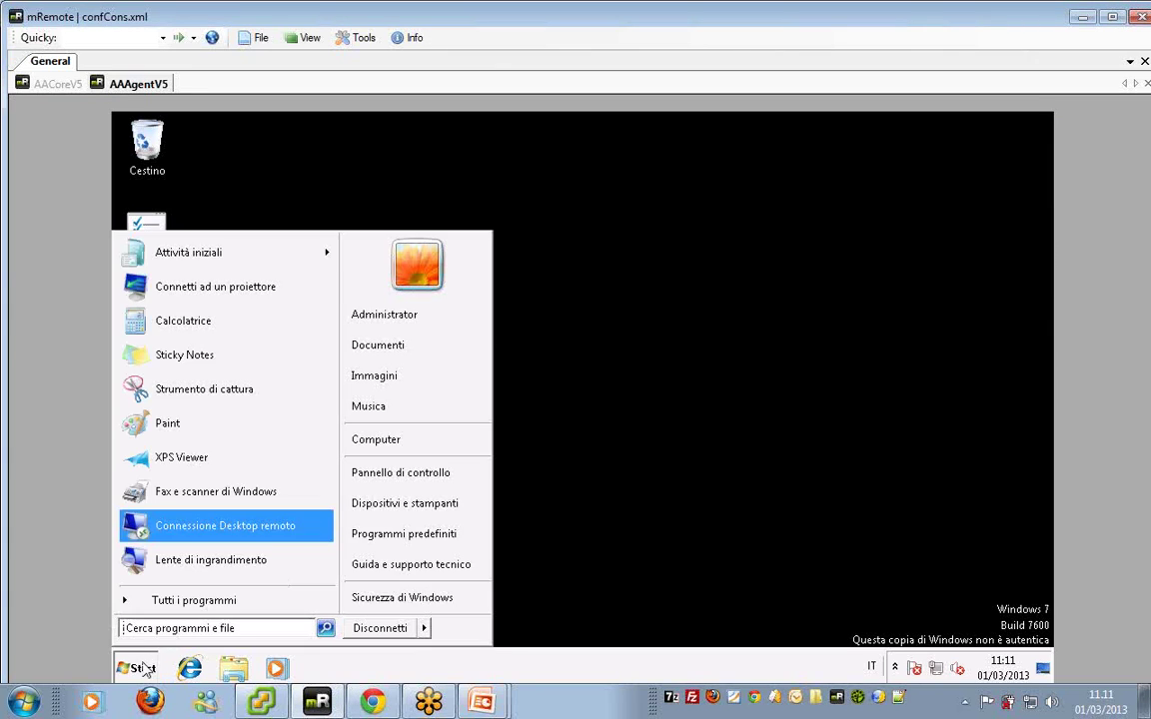
pyautogui.click(356, 439)
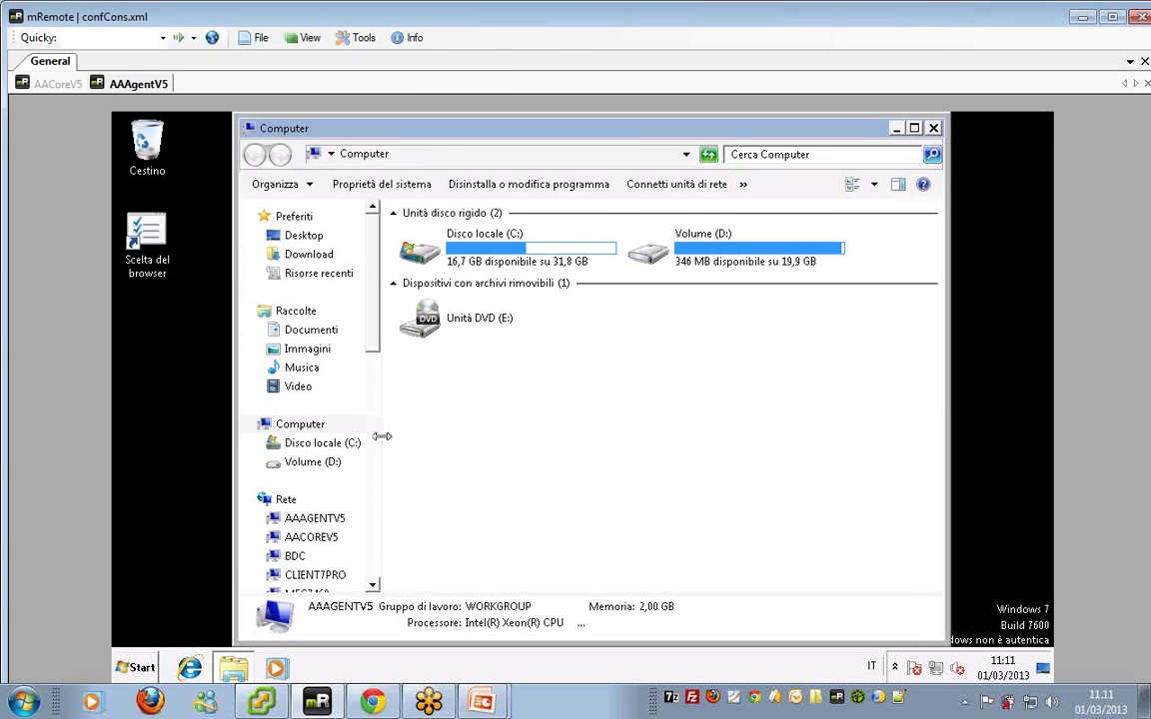
pyautogui.click(489, 251)
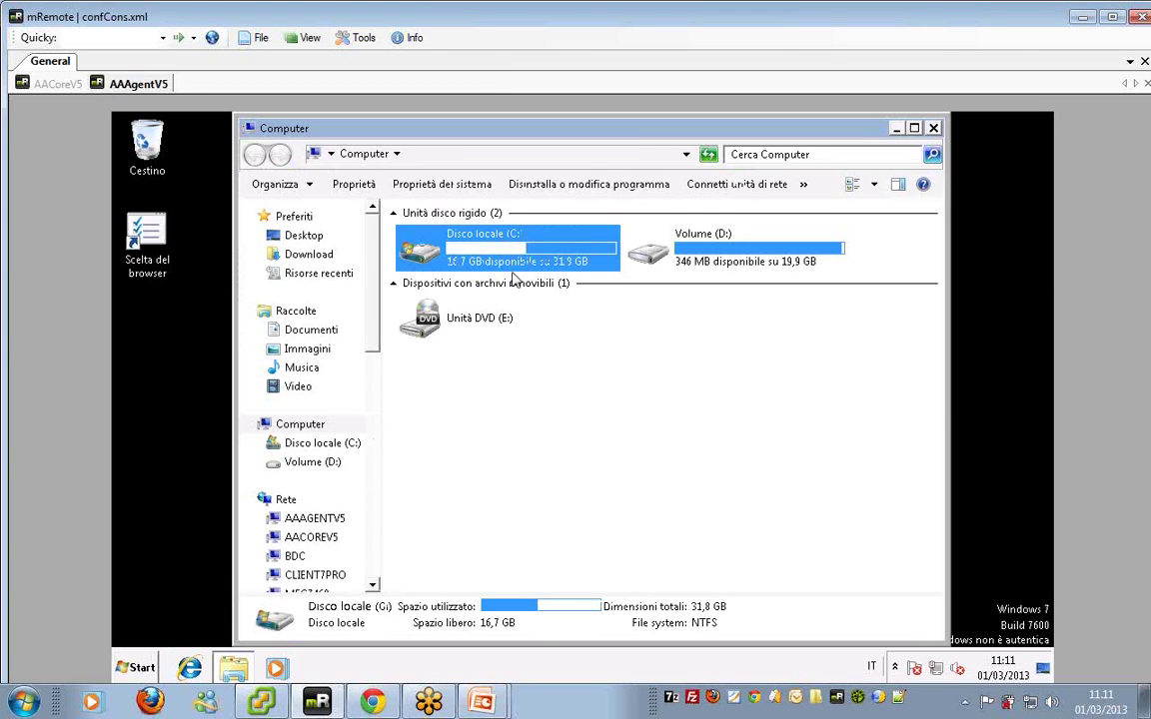
pyautogui.click(706, 256)
pyautogui.doubleClick(705, 256)
pyautogui.doubleClick(497, 273)
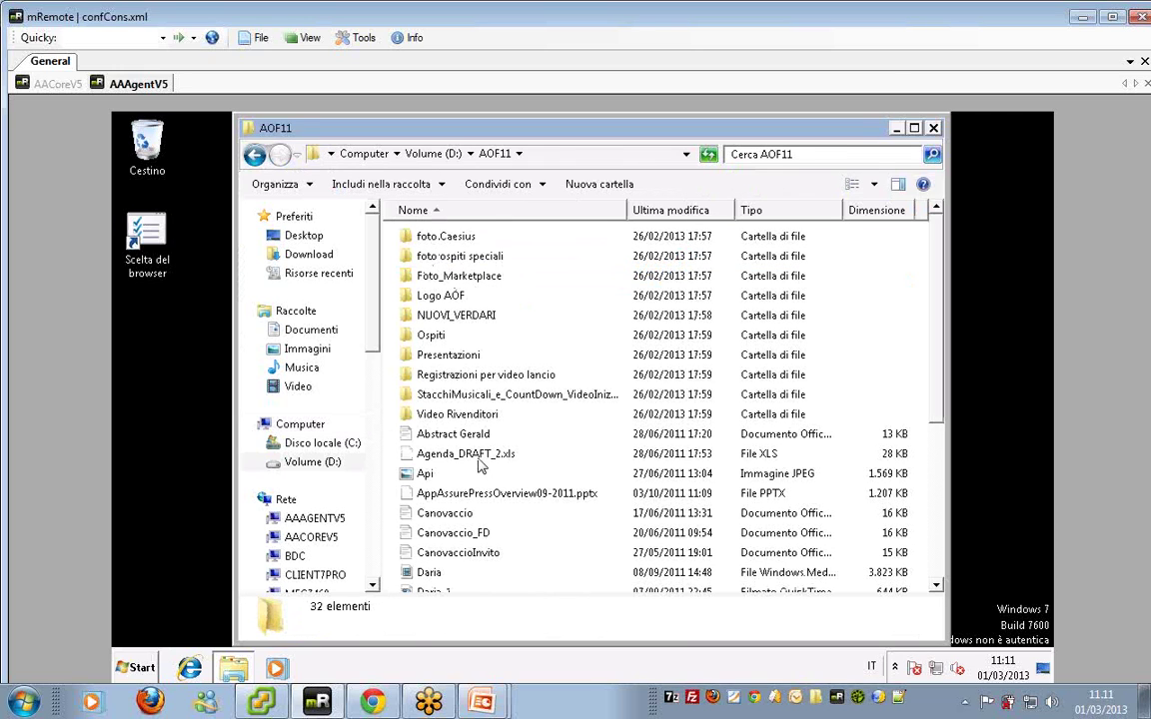
# - Look through the files in AOF11 and the Video per invito folder in AOF12, and return to the Computer overview
pyautogui.click(454, 453)
pyautogui.click(429, 474)
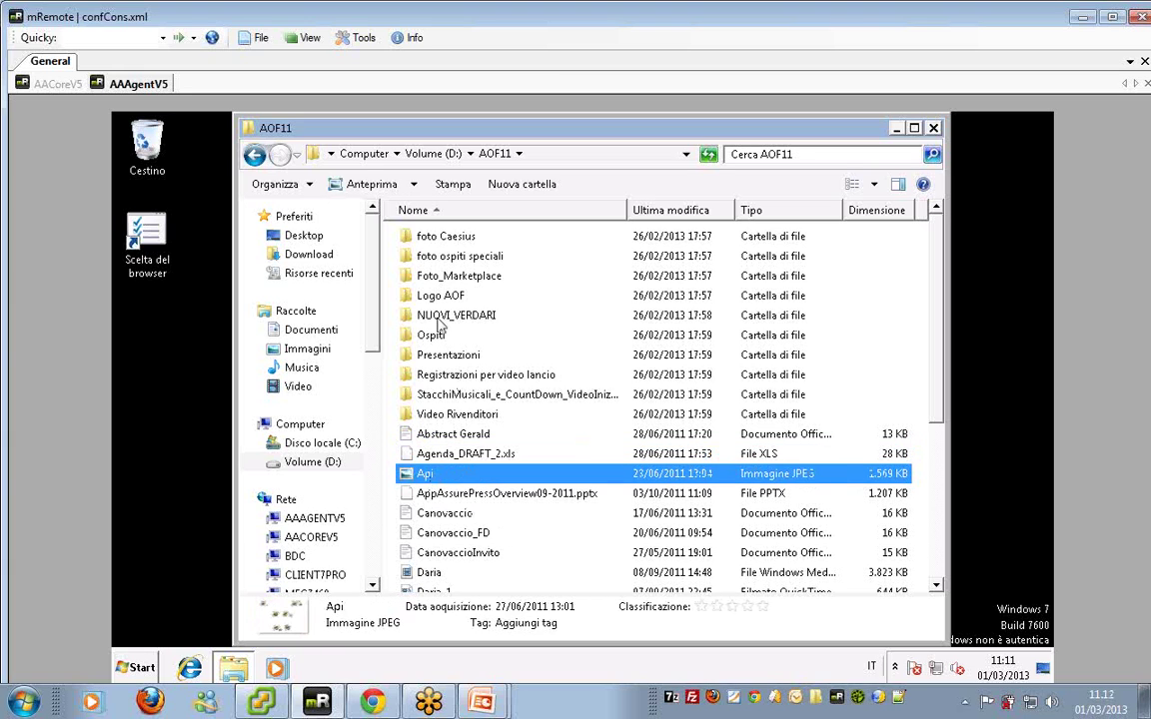
pyautogui.click(255, 156)
pyautogui.doubleClick(436, 295)
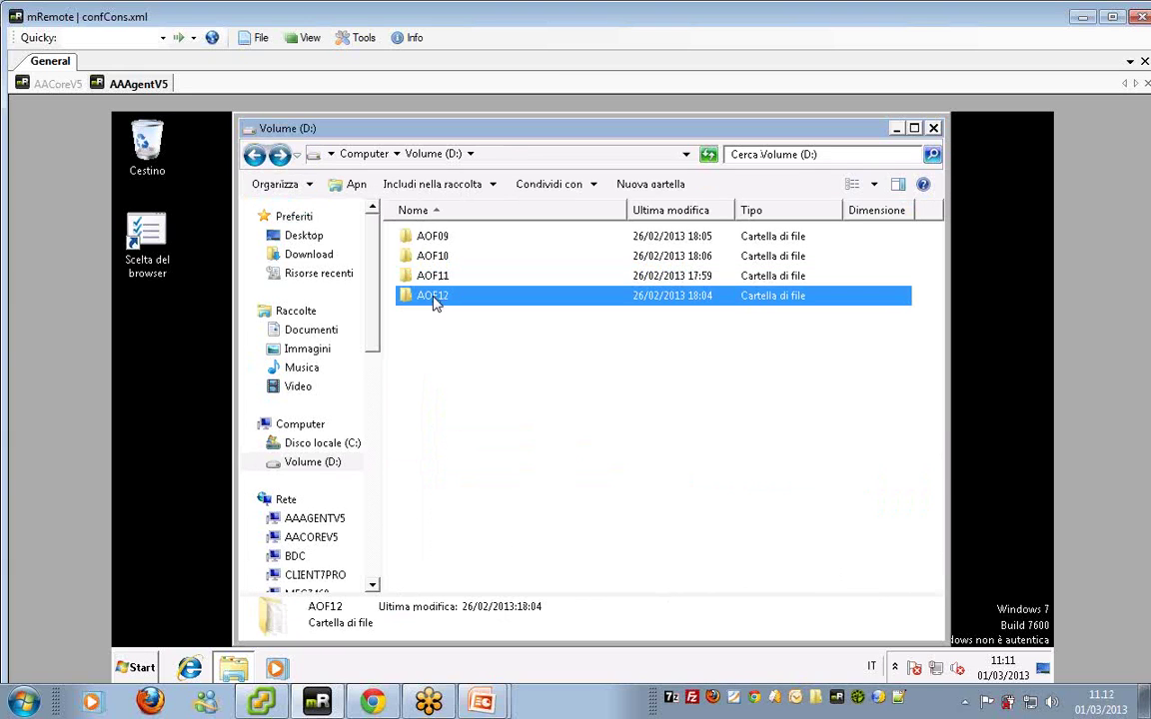
pyautogui.doubleClick(469, 493)
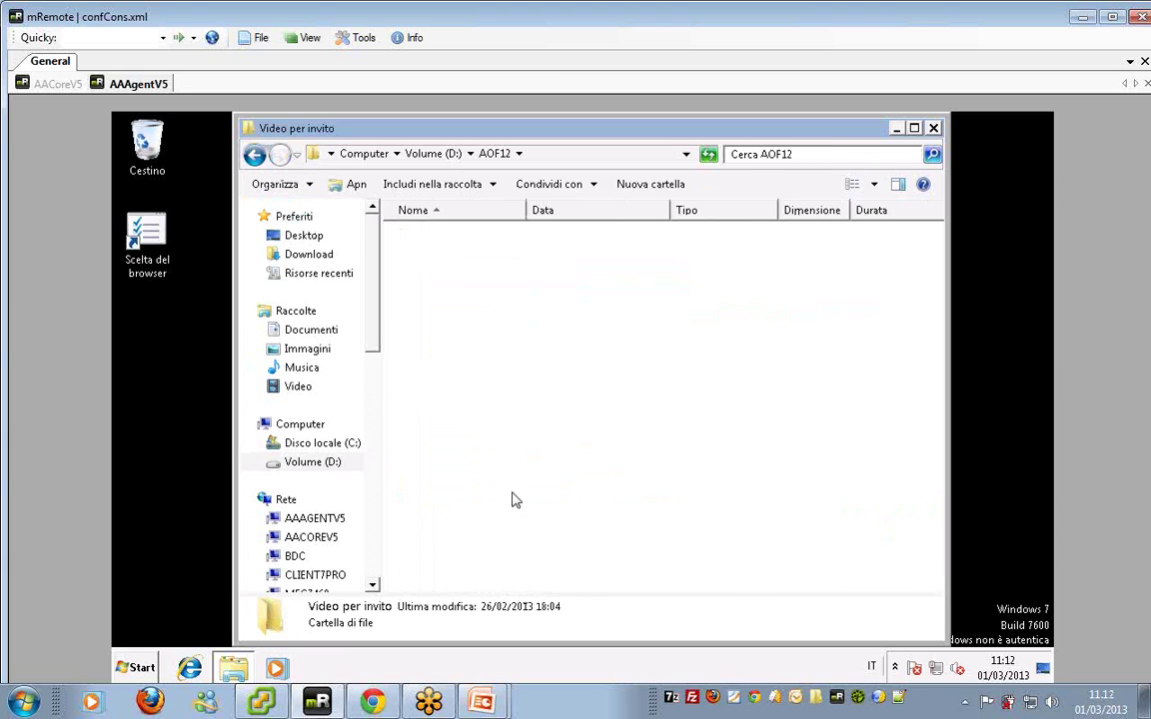
pyautogui.click(362, 155)
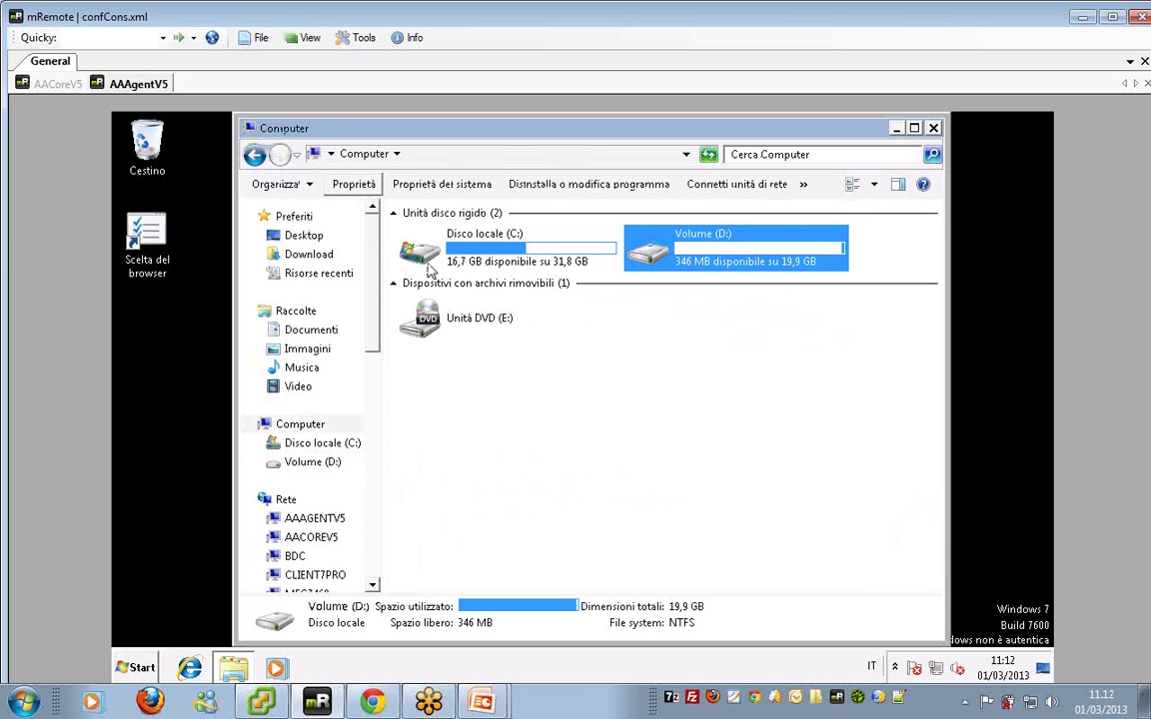
# - Quick-format volume D: as NTFS with 4096-byte allocation units and the label Volume, and close the format dialog
pyautogui.rightClick(685, 265)
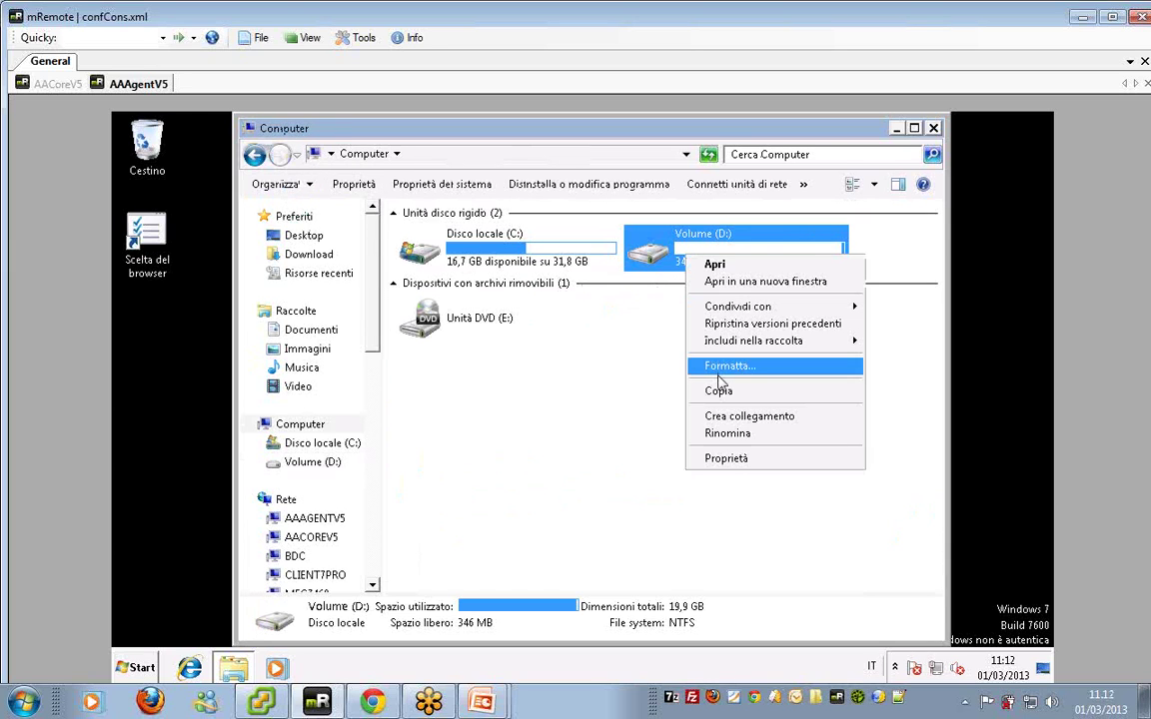
pyautogui.click(649, 338)
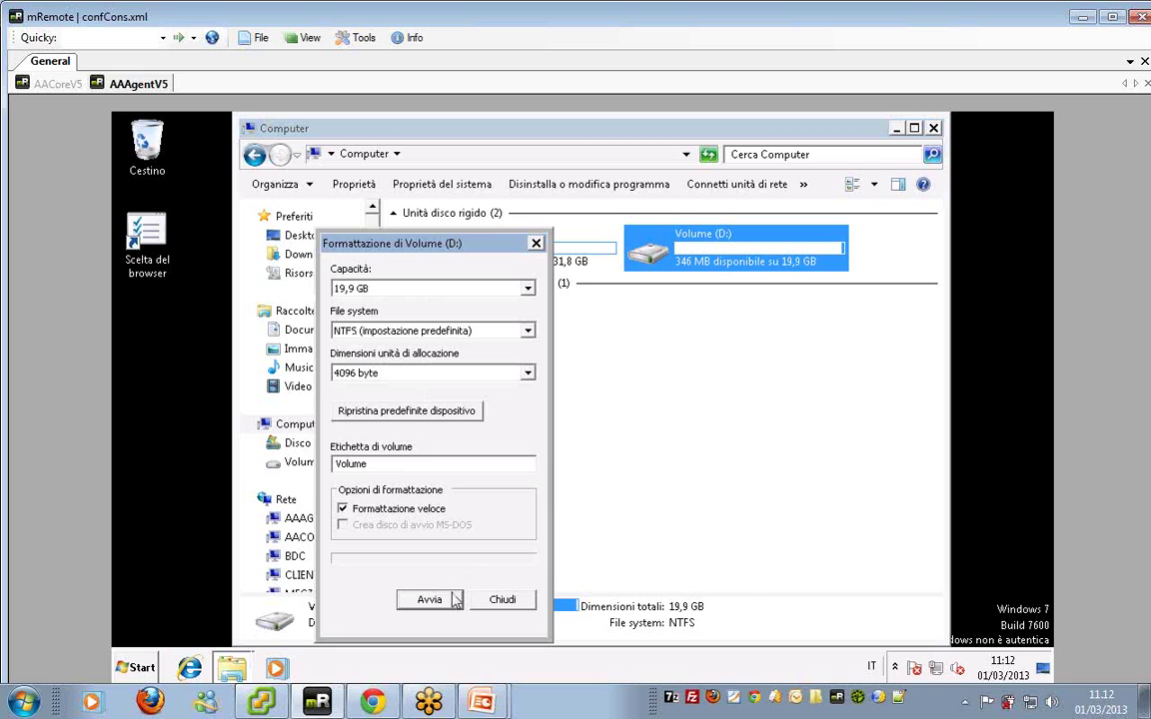
pyautogui.click(449, 603)
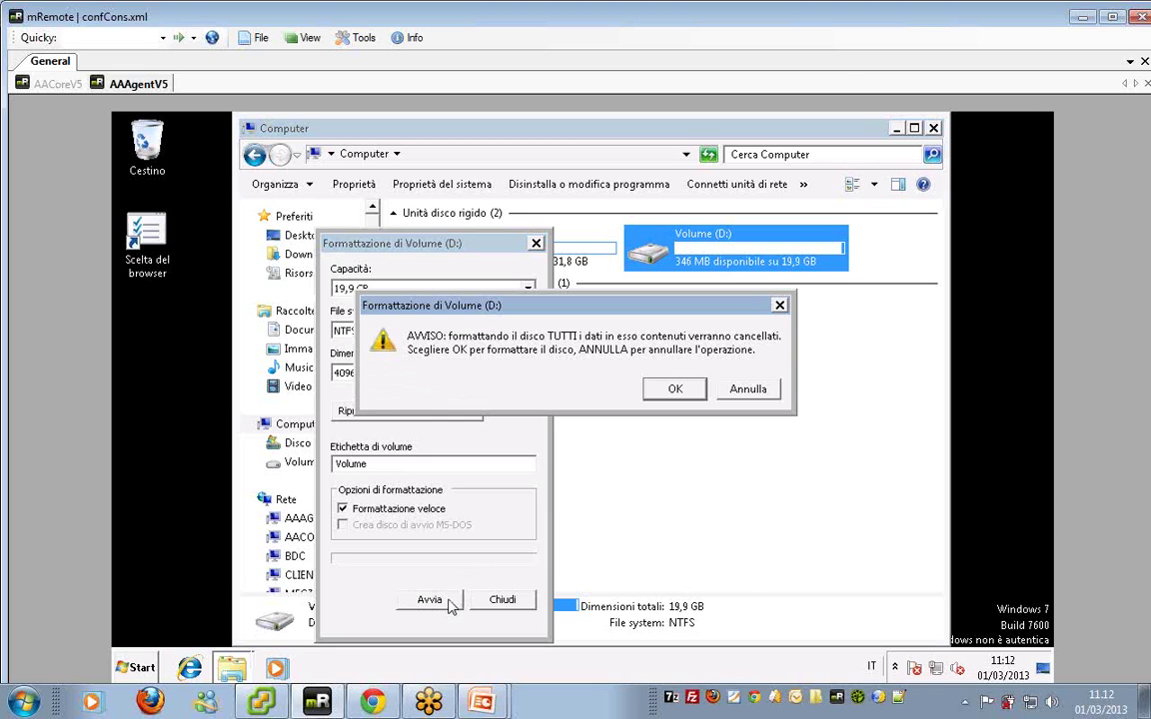
pyautogui.click(673, 392)
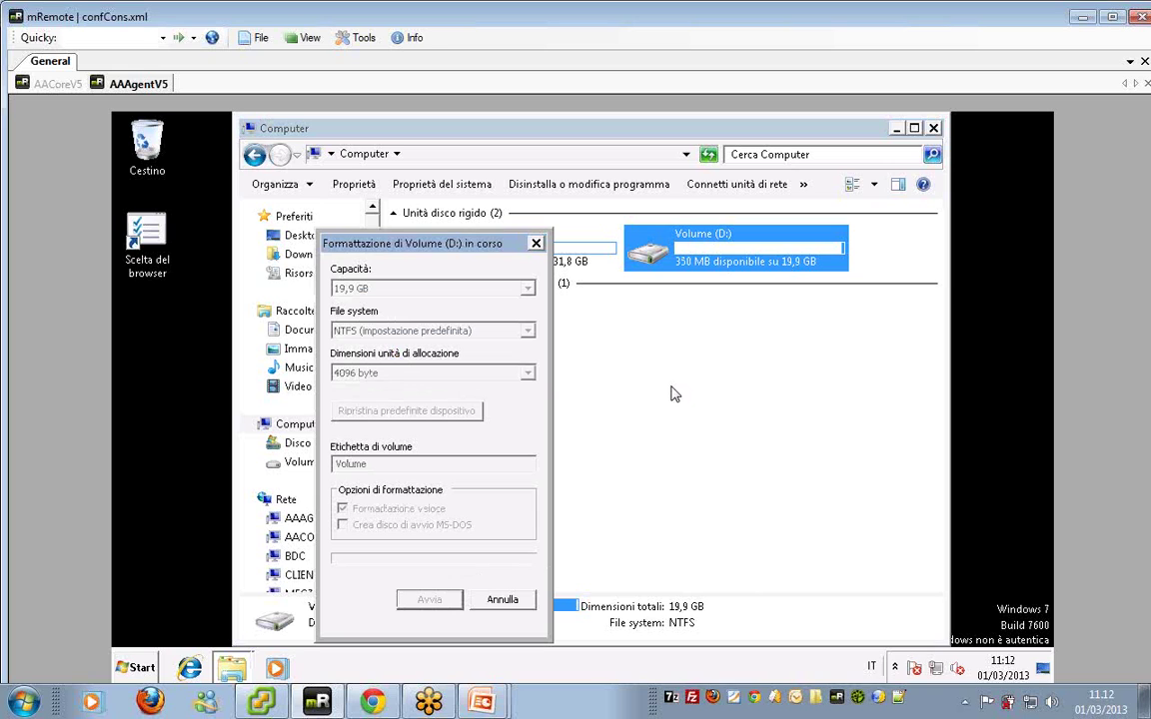
pyautogui.click(676, 390)
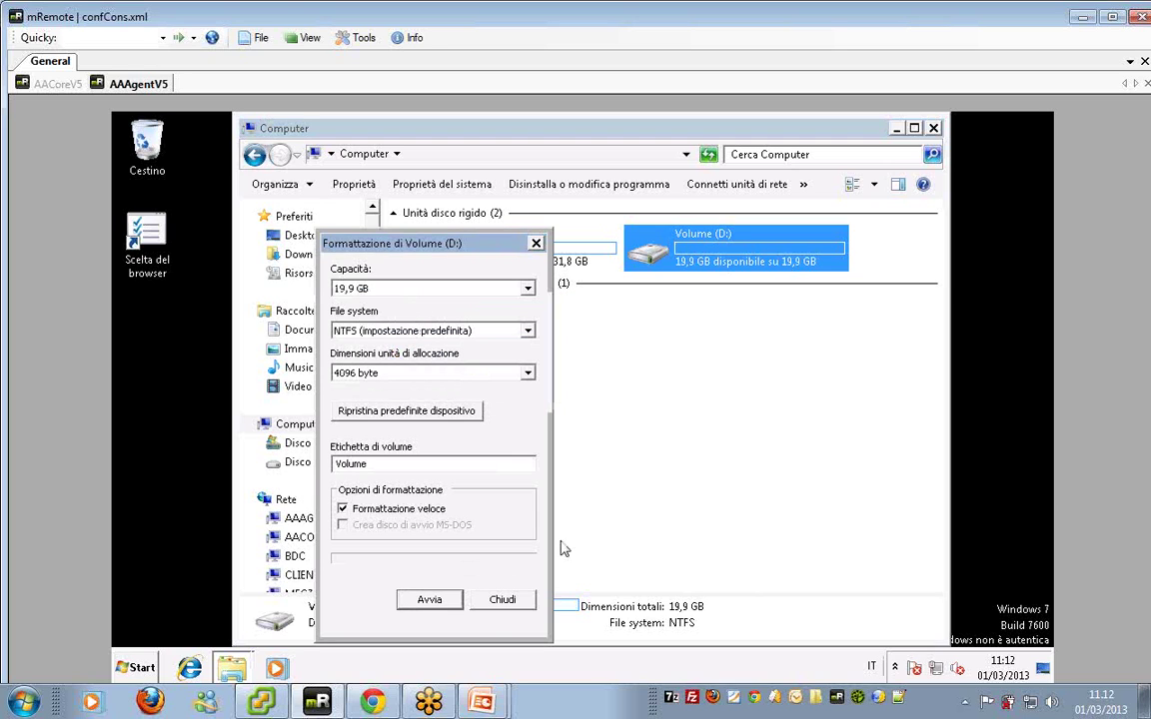
pyautogui.click(498, 603)
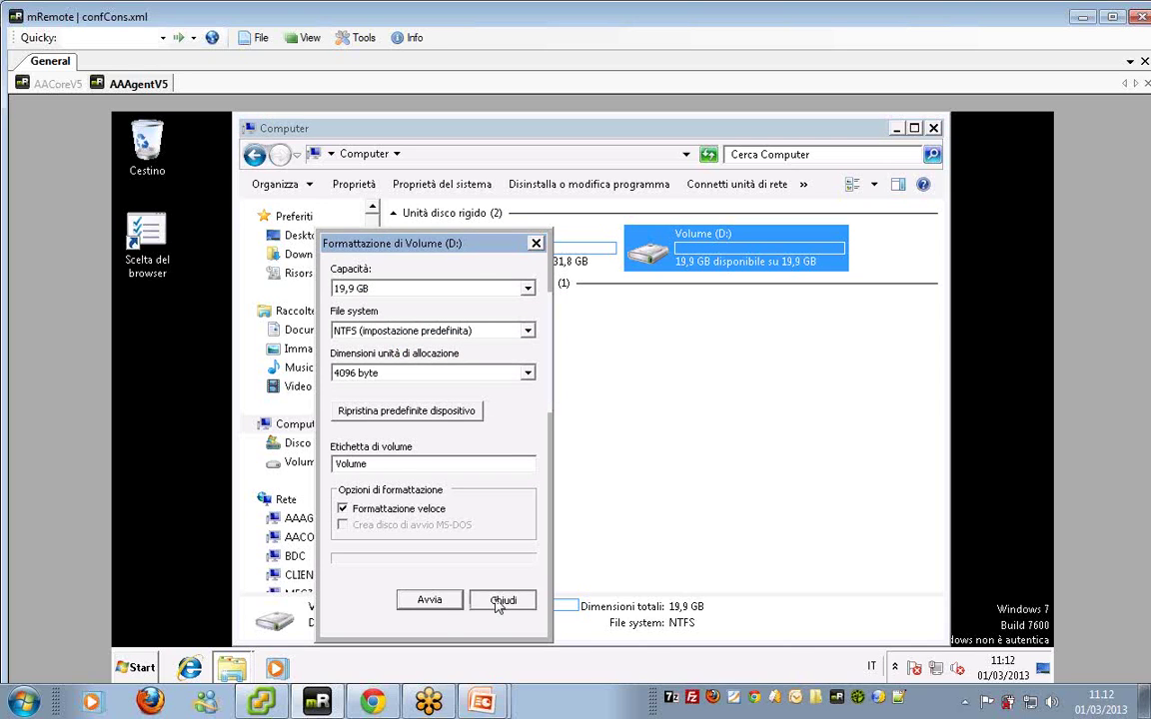
# - Inspect the contents of the formatted volume D: and return to the Computer overview
pyautogui.click(602, 457)
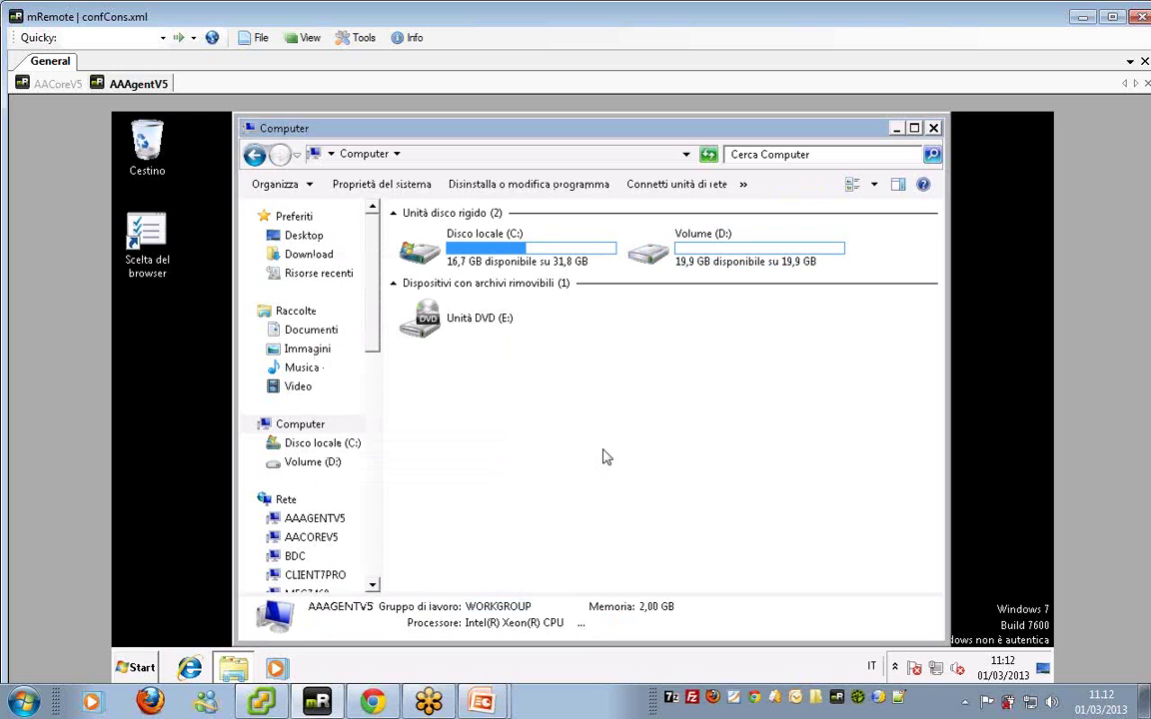
pyautogui.doubleClick(675, 262)
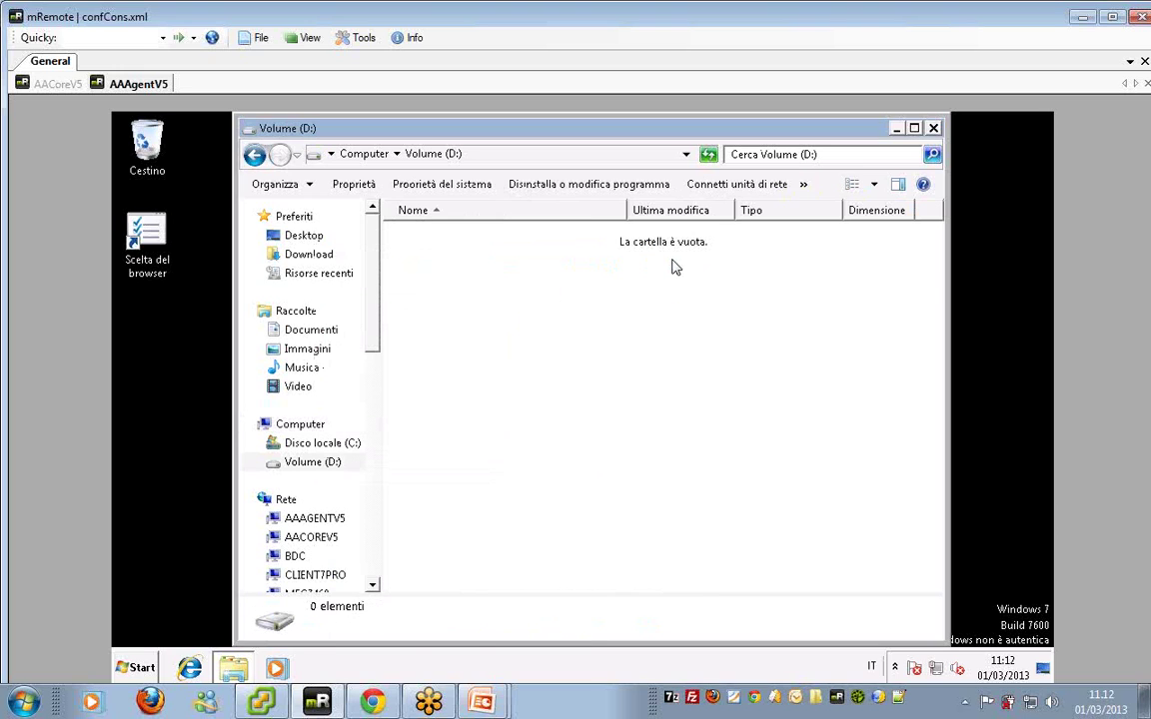
pyautogui.click(253, 154)
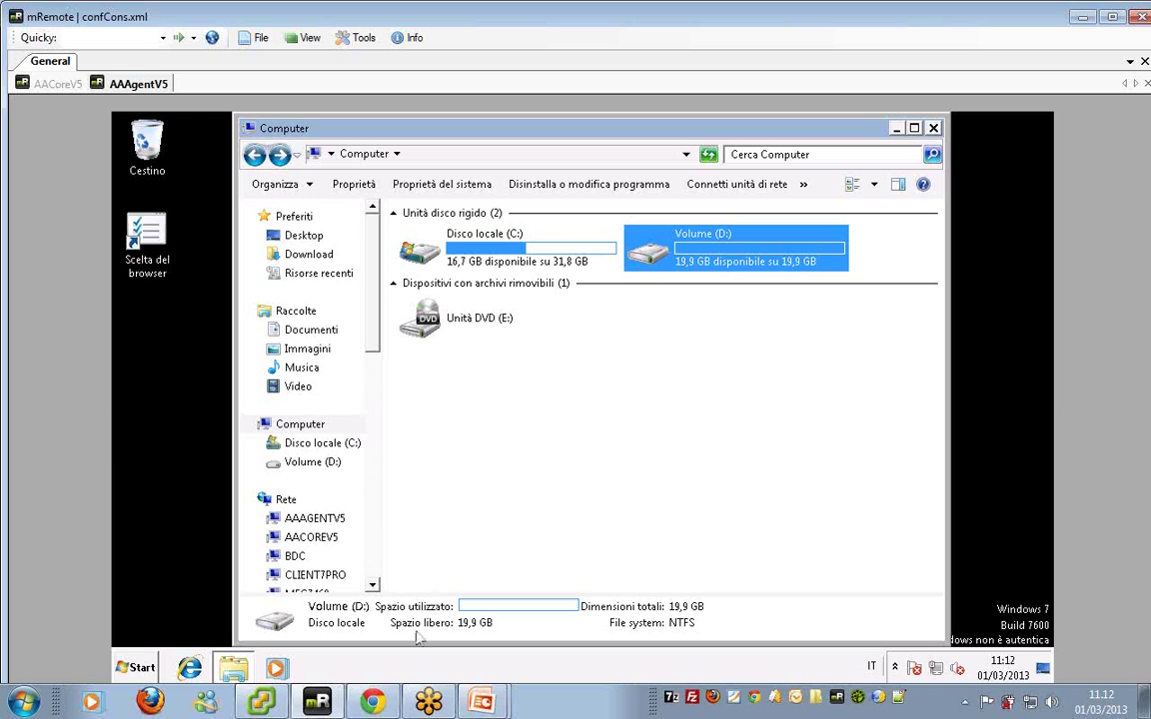
# - Switch to the AppAssure 5 Core console in Chrome and open the recovery points list of AAAgentV5
pyautogui.moveTo(386, 710)
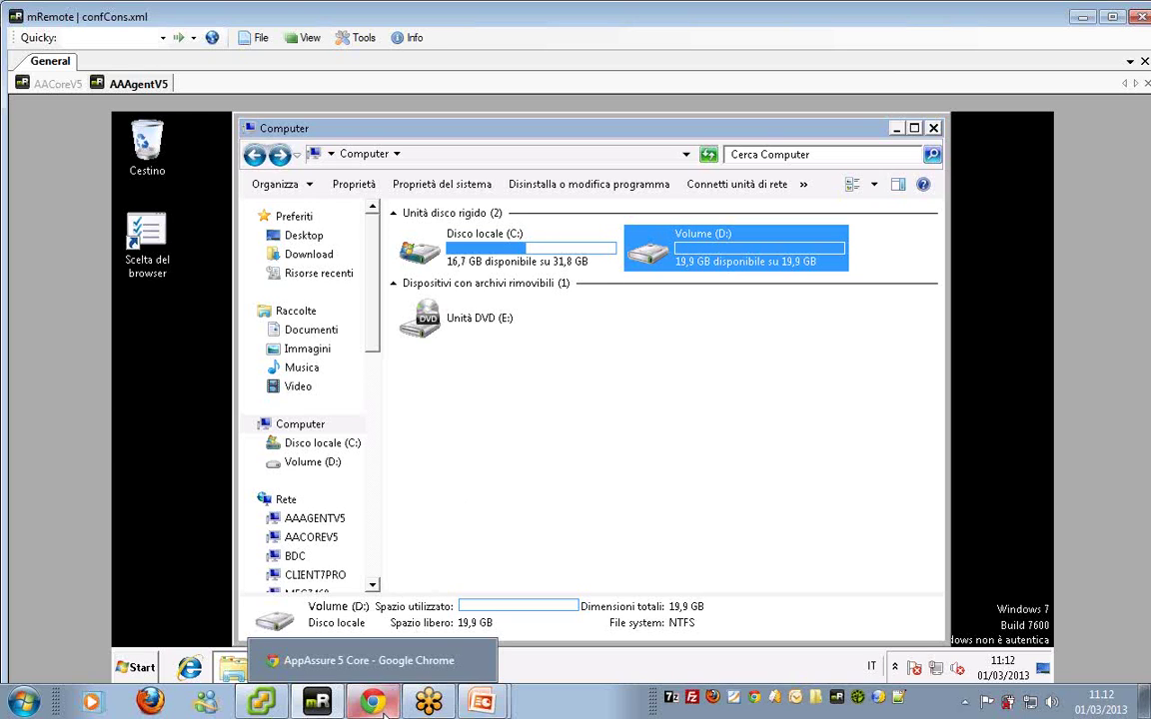
pyautogui.click(386, 710)
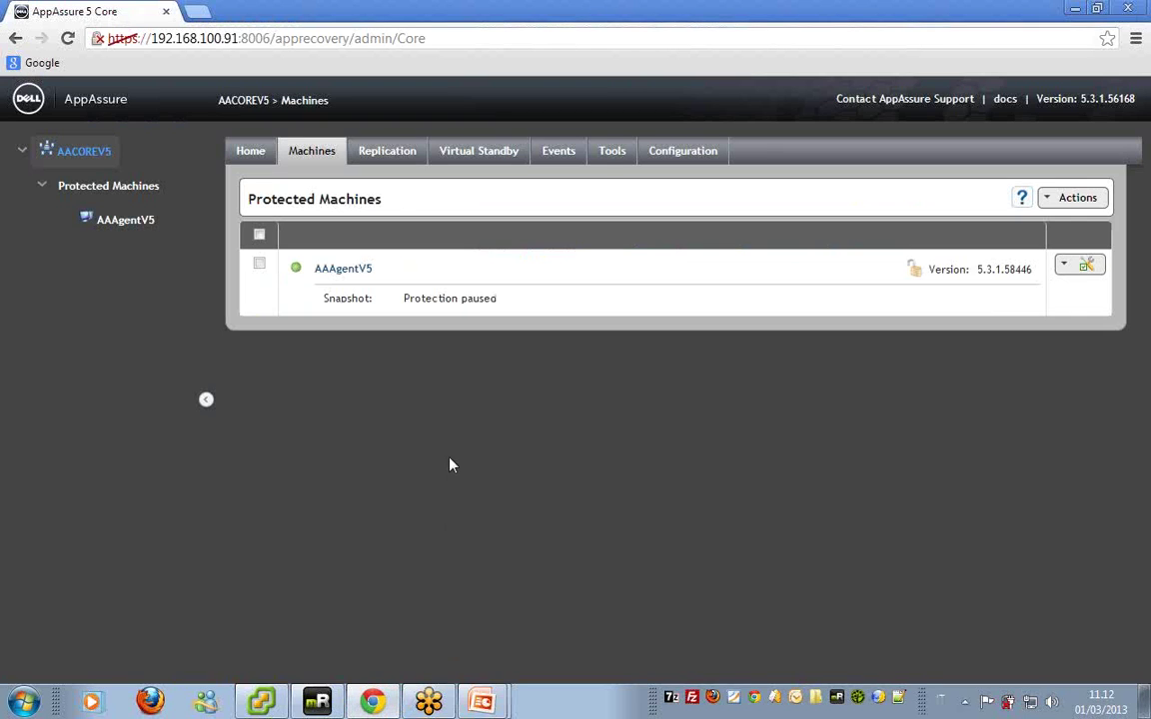
pyautogui.click(344, 277)
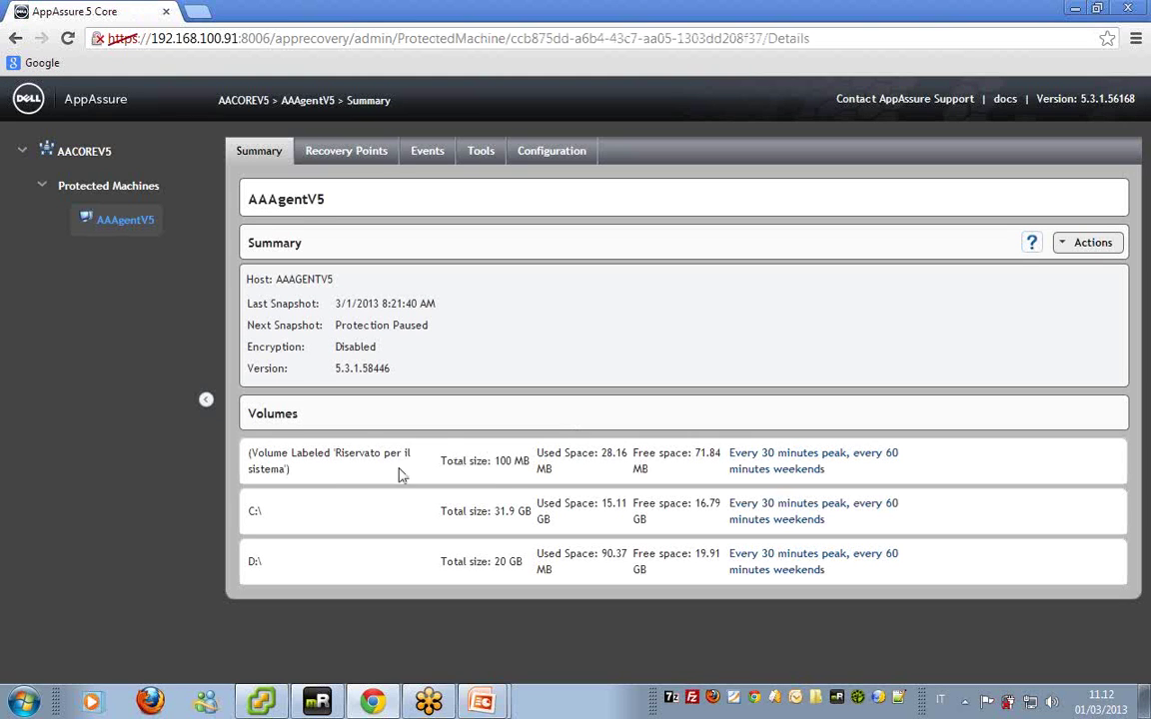
pyautogui.click(341, 156)
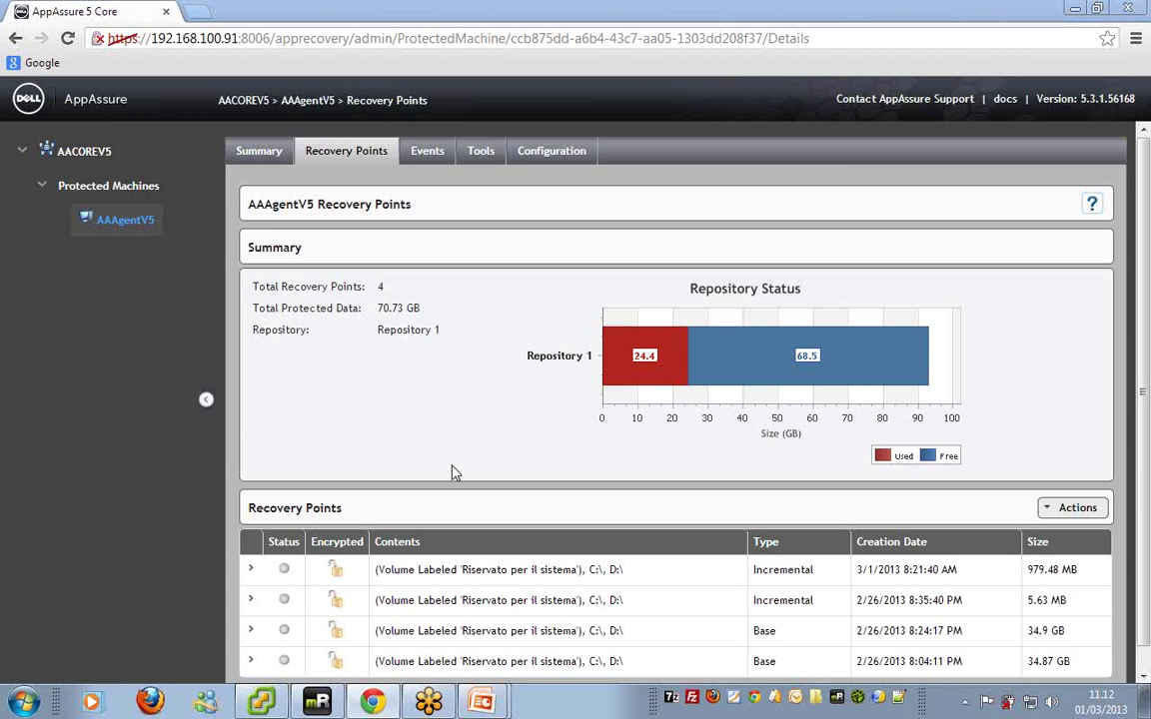
pyautogui.scroll(-1, 1024, 604)
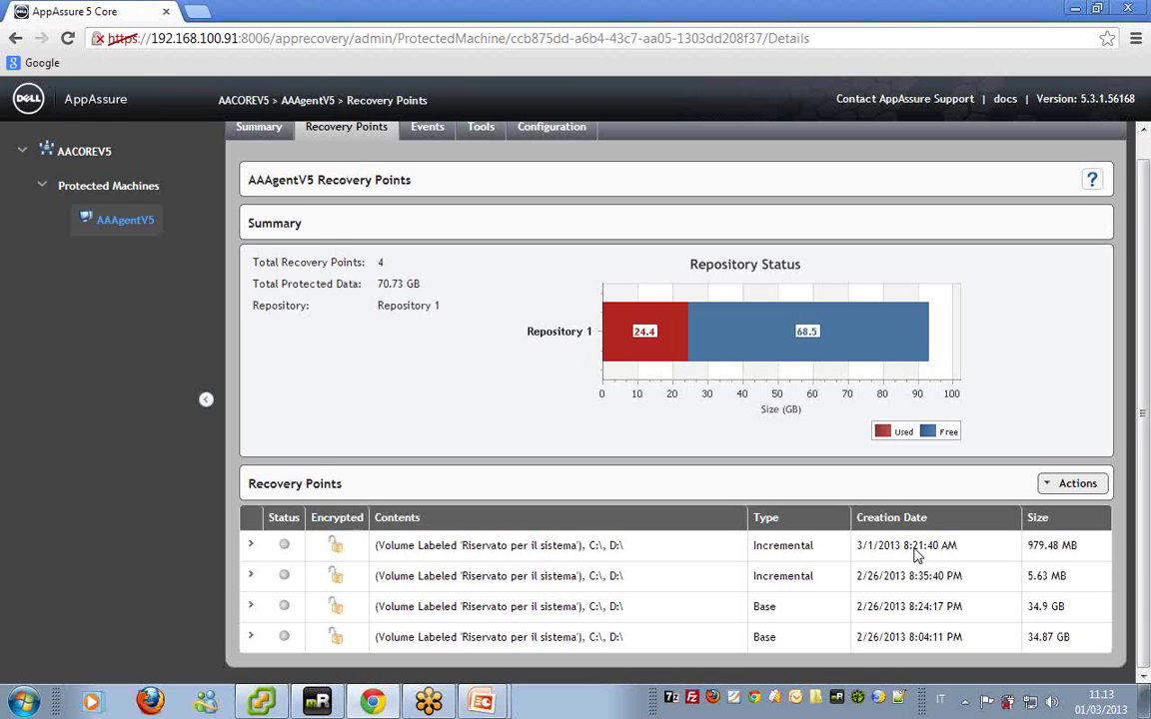
# - Expand the incremental recovery point of 3/1/2013 8:21:40 AM and show the details of its D:\ volume
pyautogui.click(251, 547)
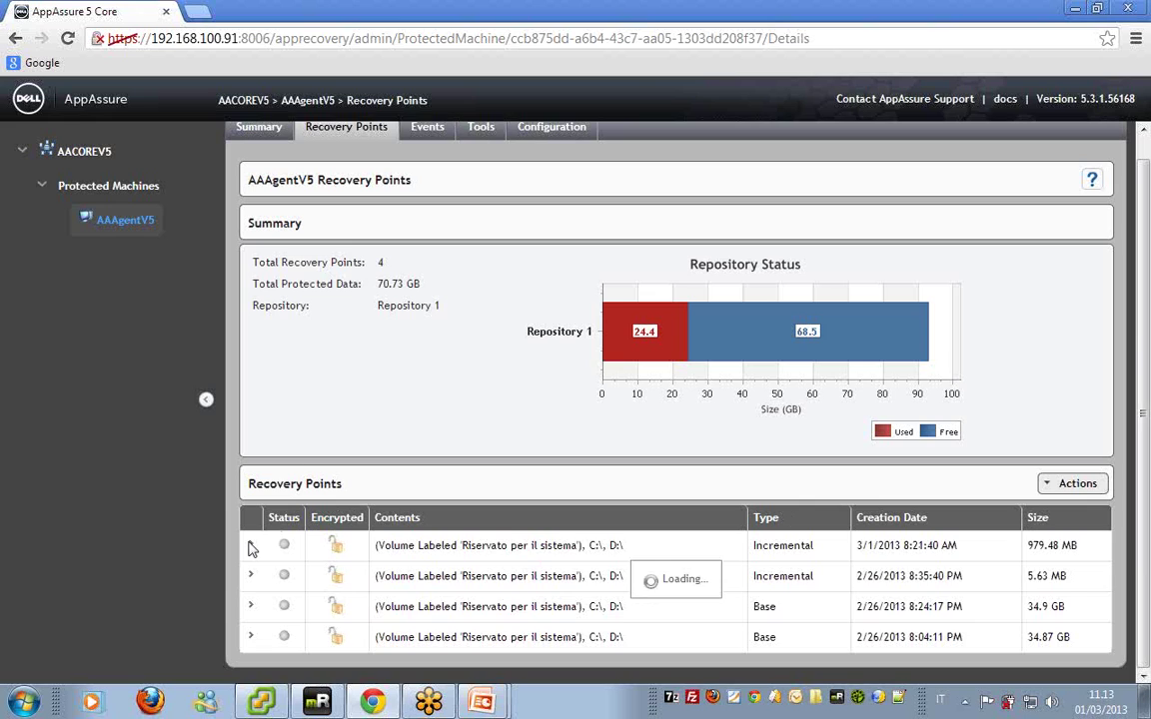
pyautogui.scroll(-1, 252, 552)
pyautogui.scroll(-1, 279, 545)
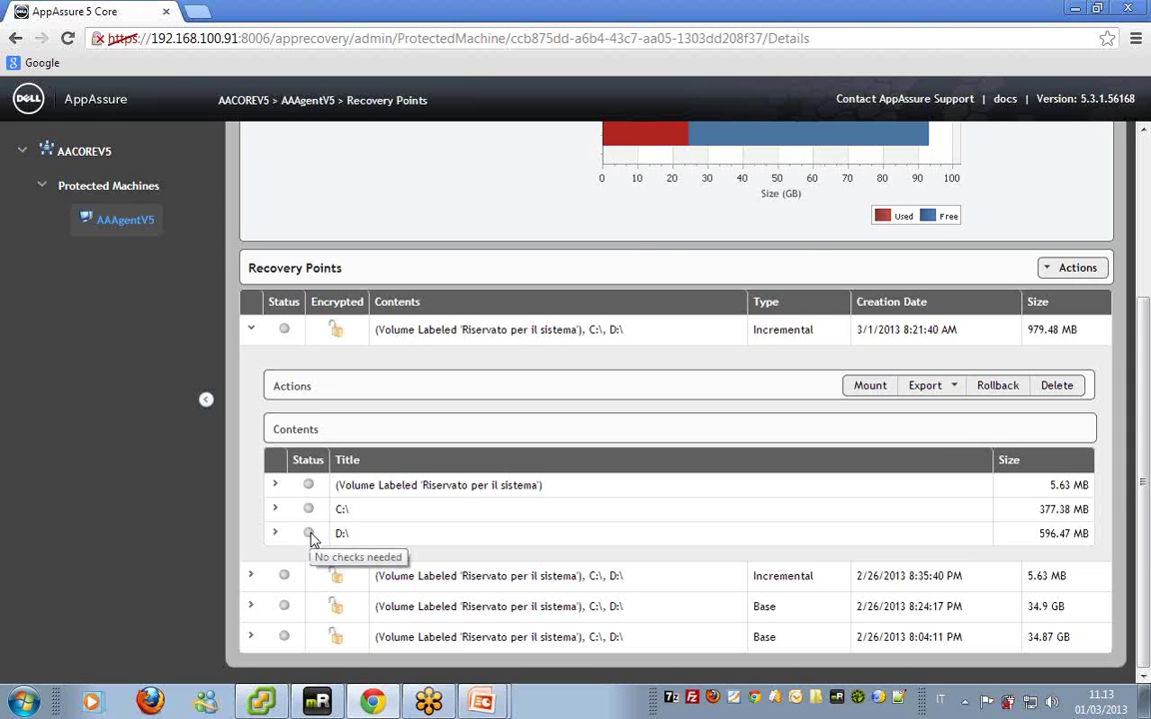
pyautogui.scroll(3, 310, 540)
pyautogui.scroll(-3, 311, 540)
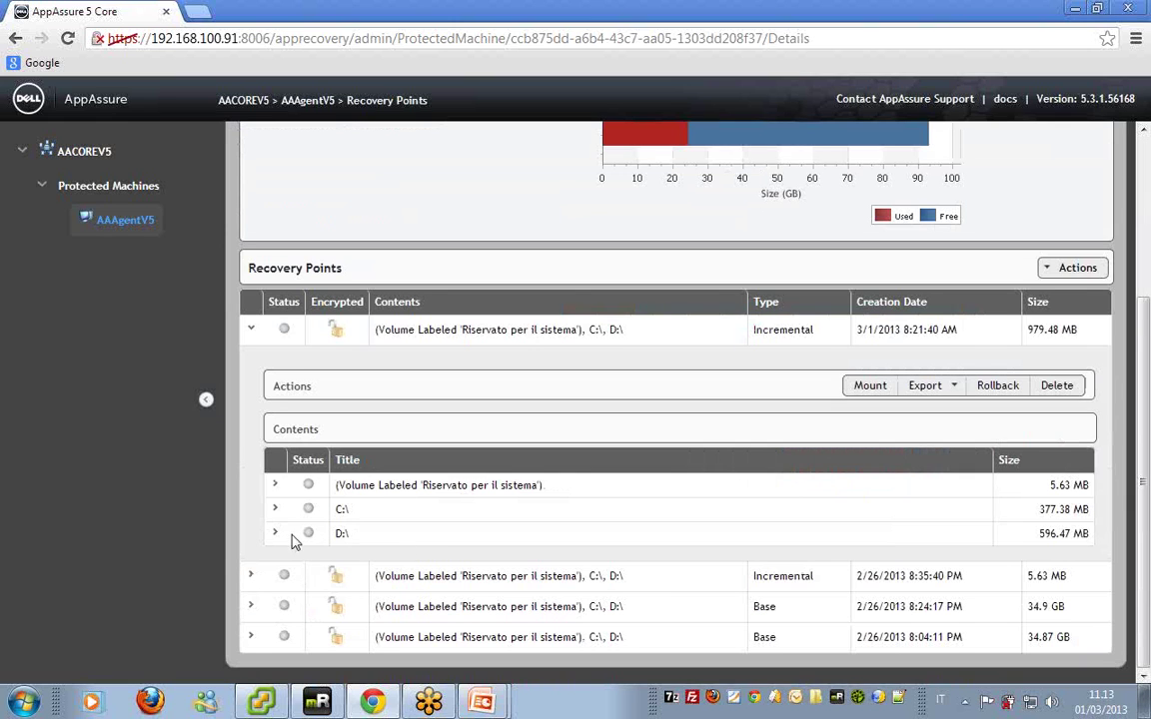
pyautogui.click(276, 532)
pyautogui.scroll(-1, 416, 549)
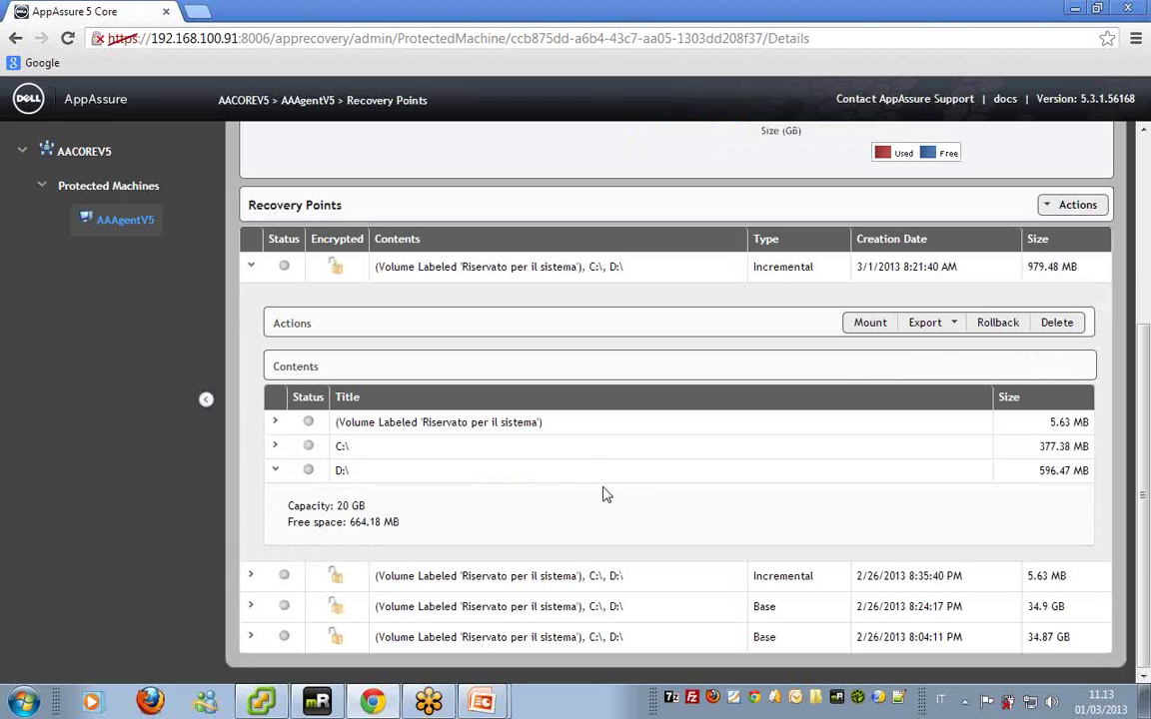
# - Set up a rollback of the 3/1/2013 8:21:40 AM recovery point to AAAgentV5 (Source), selecting only volume D:\
pyautogui.click(995, 324)
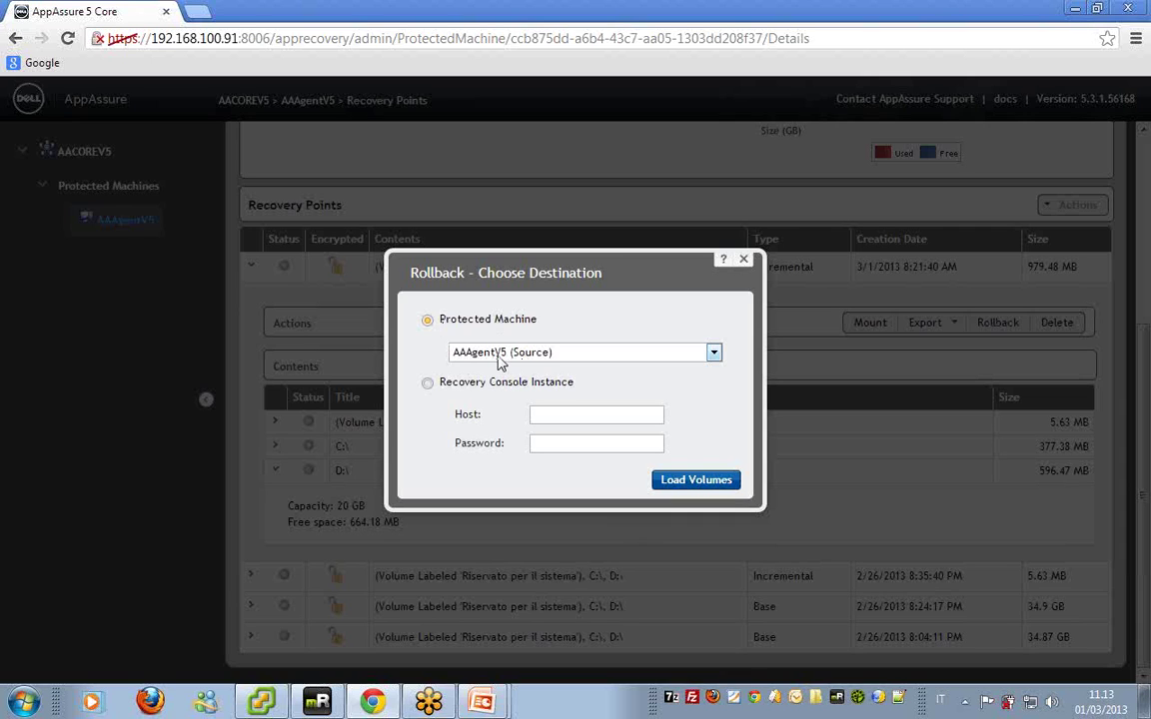
pyautogui.click(701, 481)
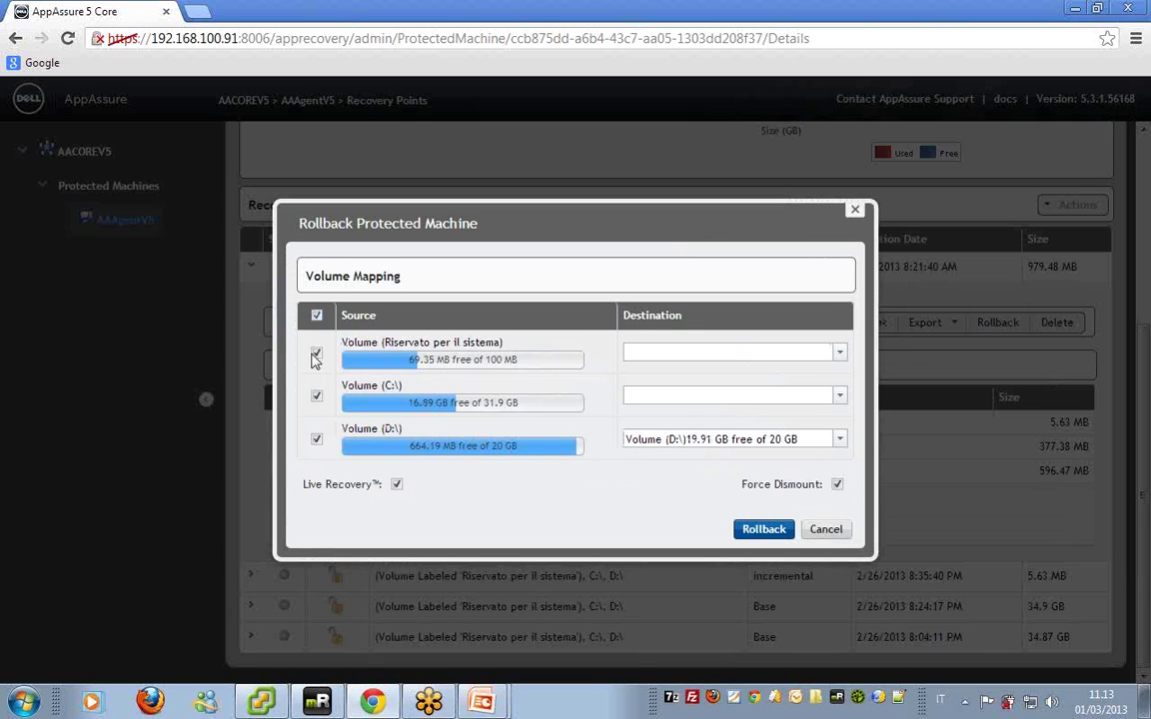
pyautogui.click(316, 315)
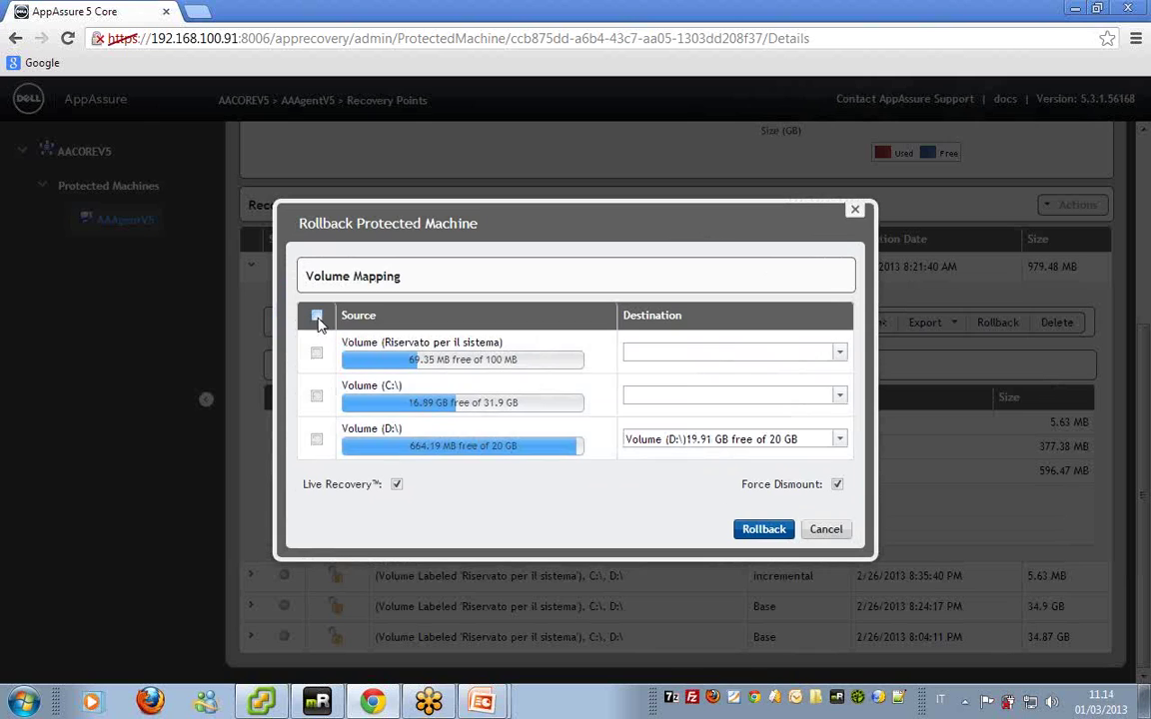
pyautogui.click(316, 440)
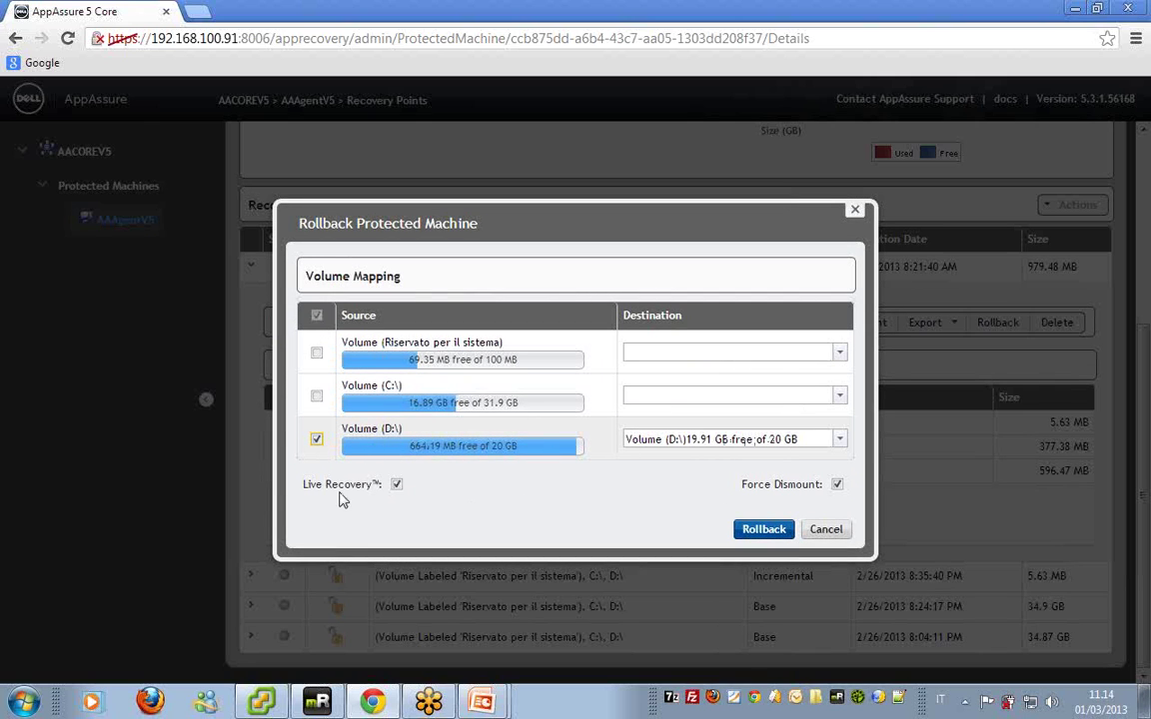
# - Start the rollback with Live Recovery and Force Dismount enabled, and check the task monitor before leaving it running in the background
pyautogui.moveTo(301, 484); pyautogui.dragTo(372, 486)
pyautogui.click(764, 529)
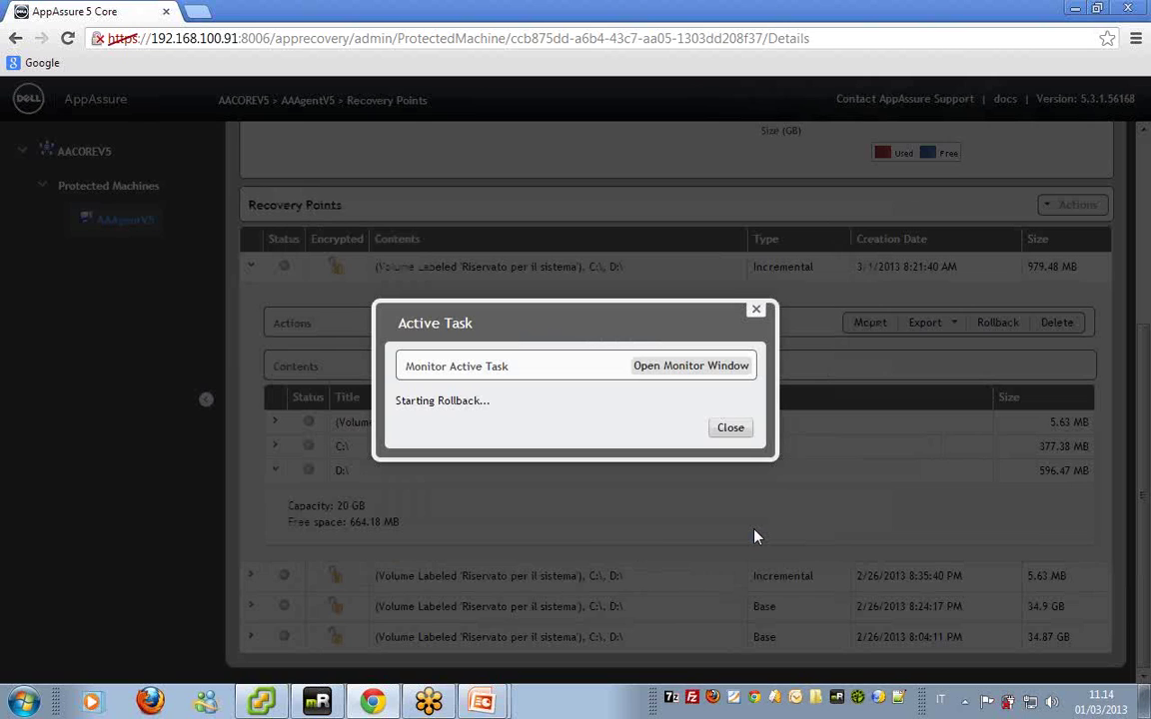
pyautogui.click(709, 368)
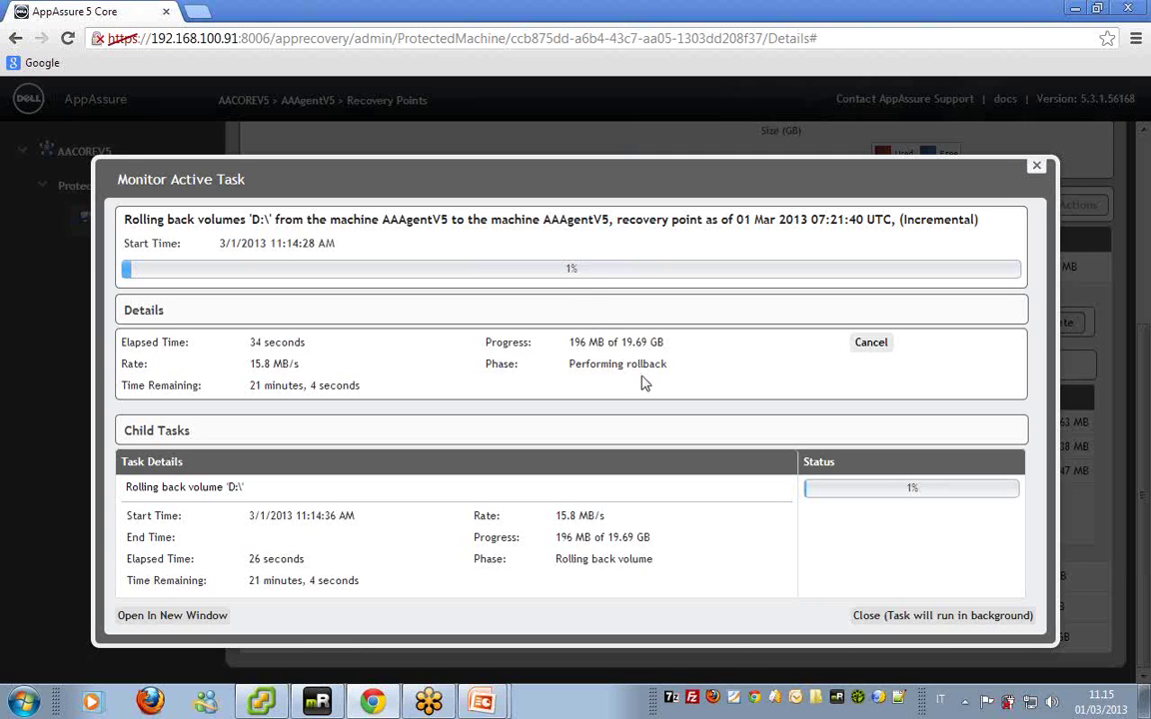
pyautogui.click(969, 619)
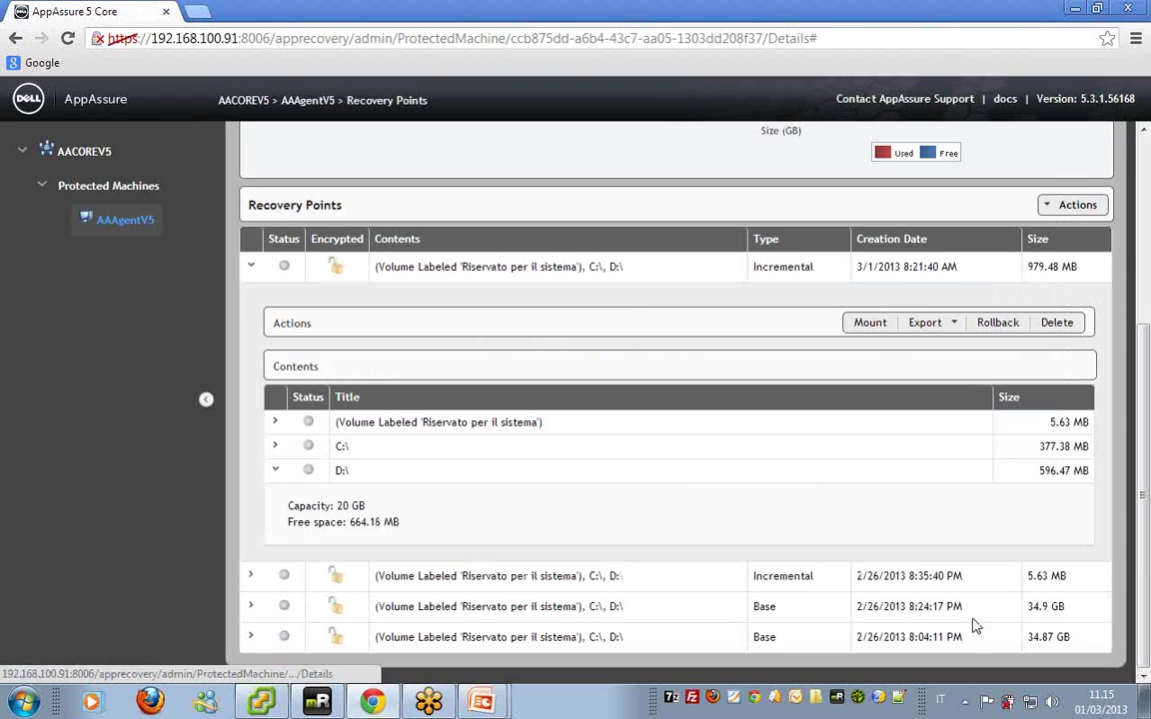
# - Switch to the AAAgentV5 session in mRemote and open volume D: to inspect its folders
pyautogui.moveTo(333, 705)
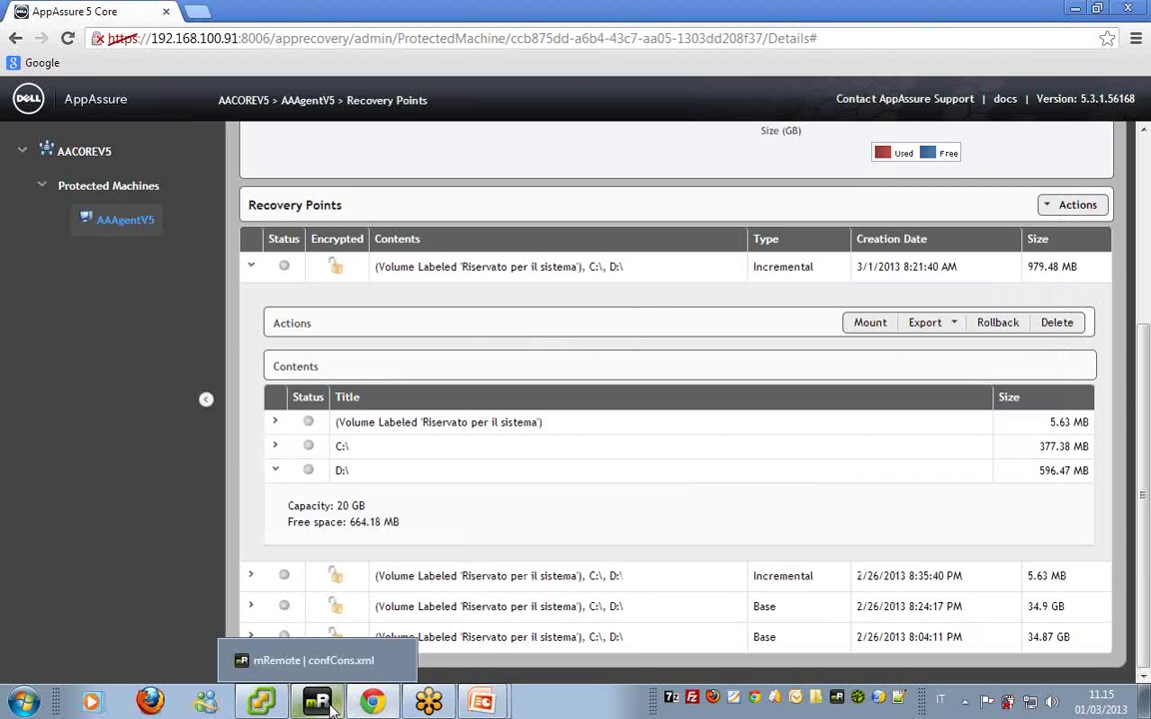
pyautogui.click(333, 706)
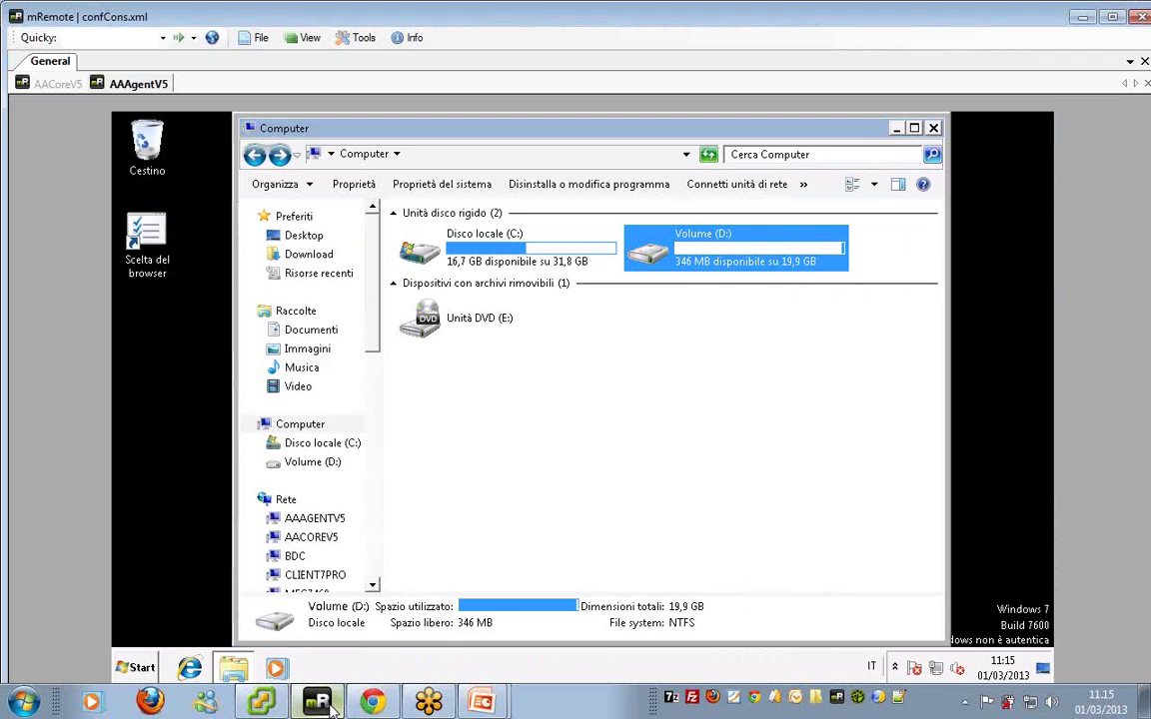
pyautogui.click(732, 458)
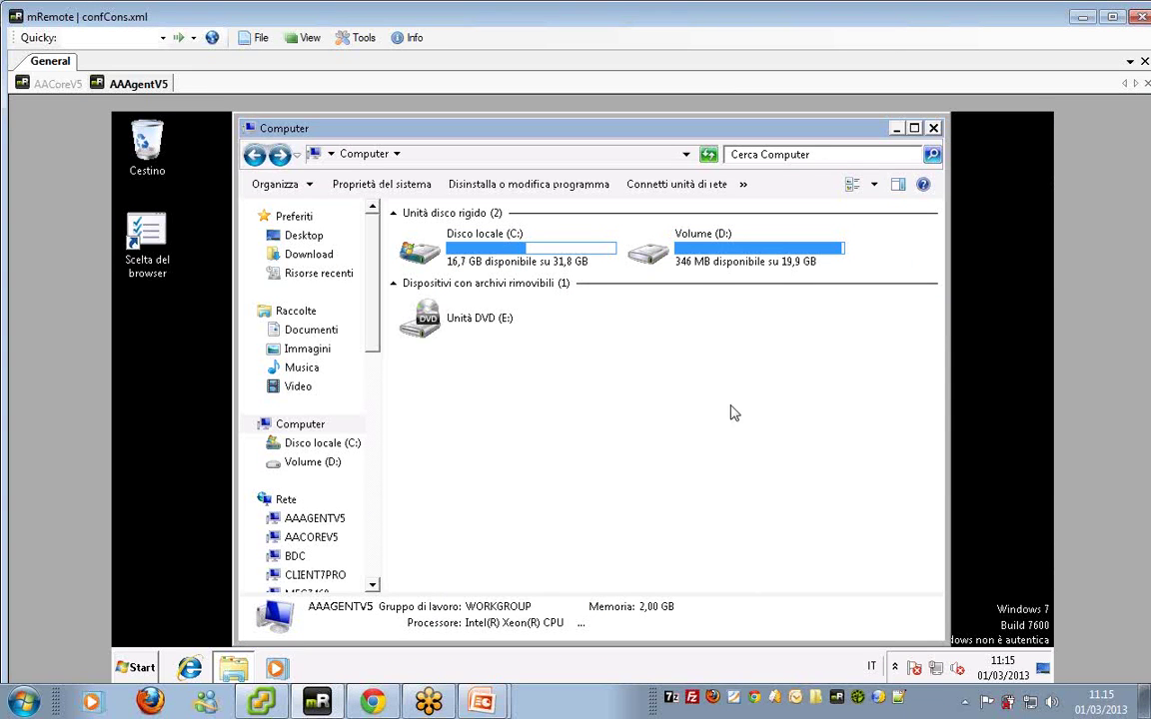
pyautogui.moveTo(834, 256)
pyautogui.doubleClick(655, 232)
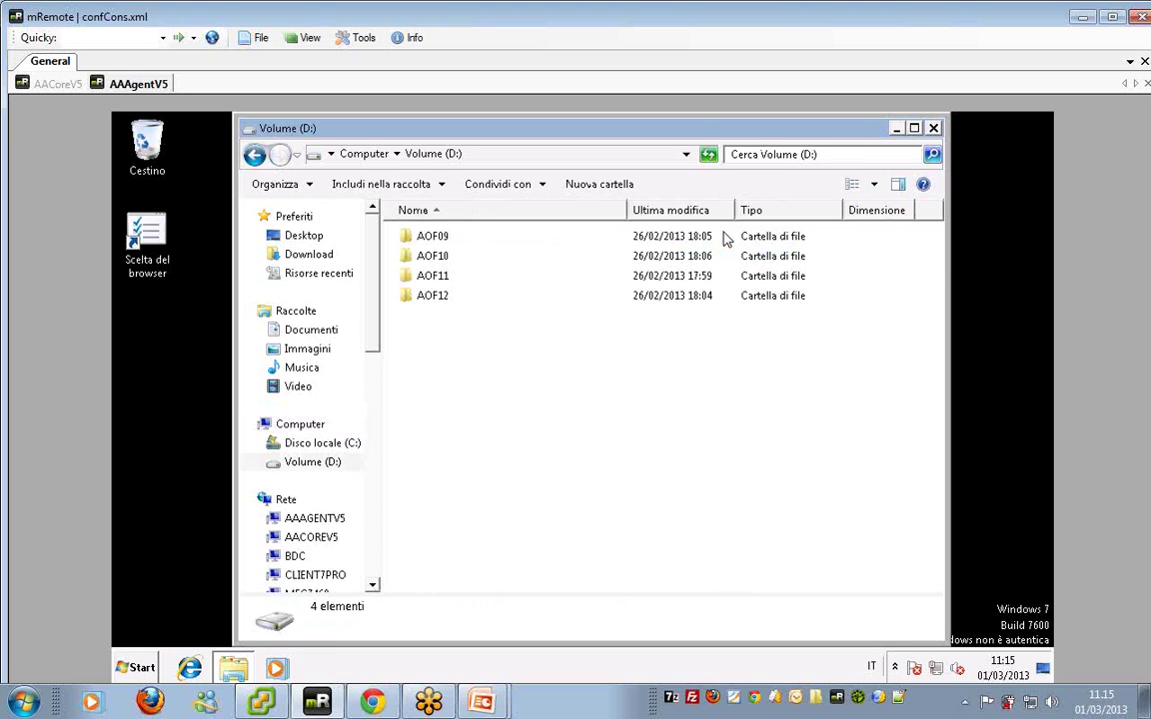
# - View the JPEG image stored in the AOF11\Presentazioni folder of volume D: and close the photo viewer
pyautogui.doubleClick(431, 277)
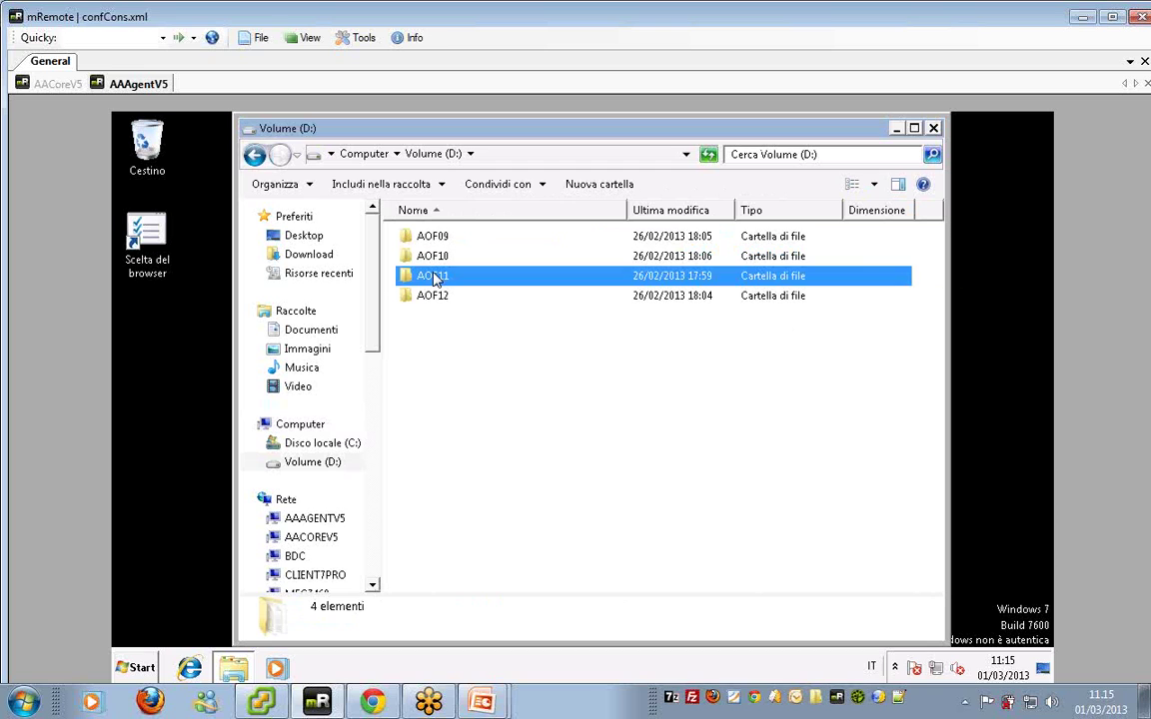
pyautogui.doubleClick(441, 359)
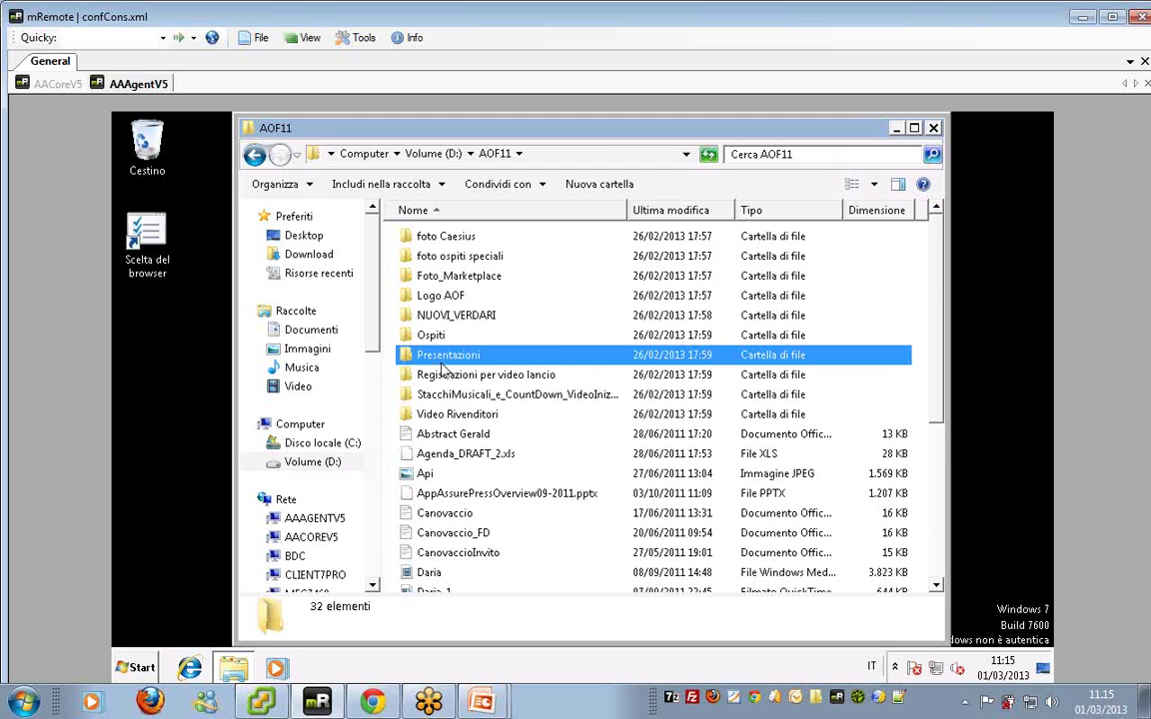
pyautogui.click(448, 280)
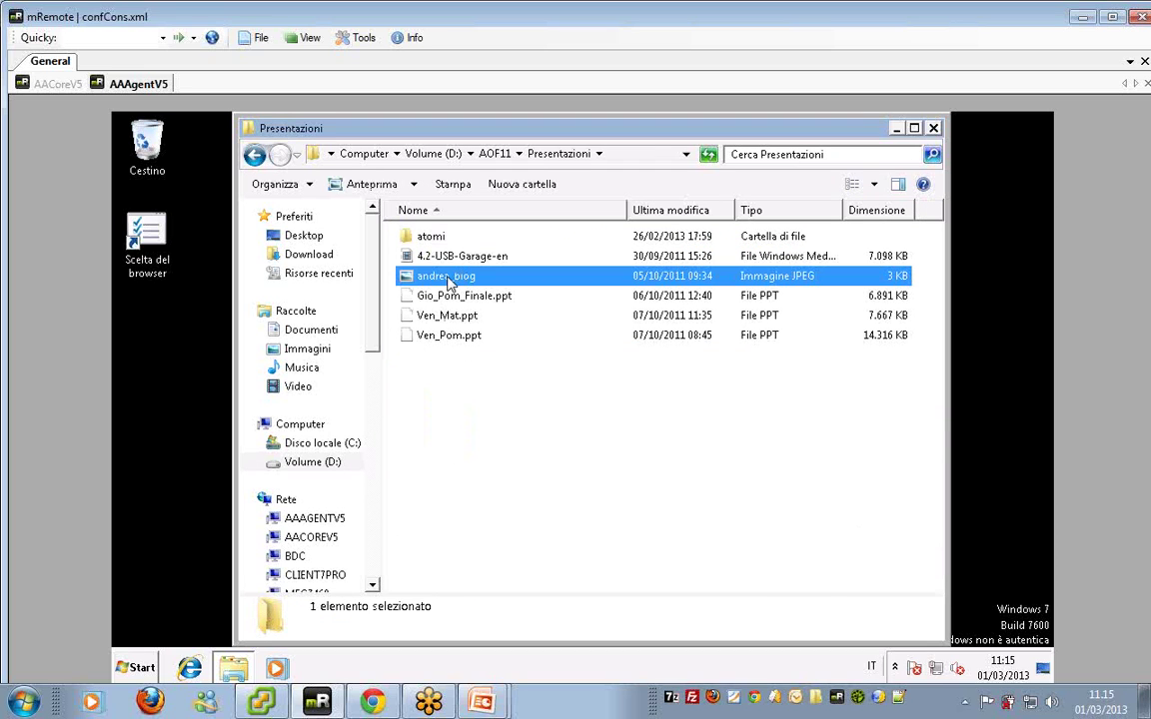
pyautogui.doubleClick(448, 280)
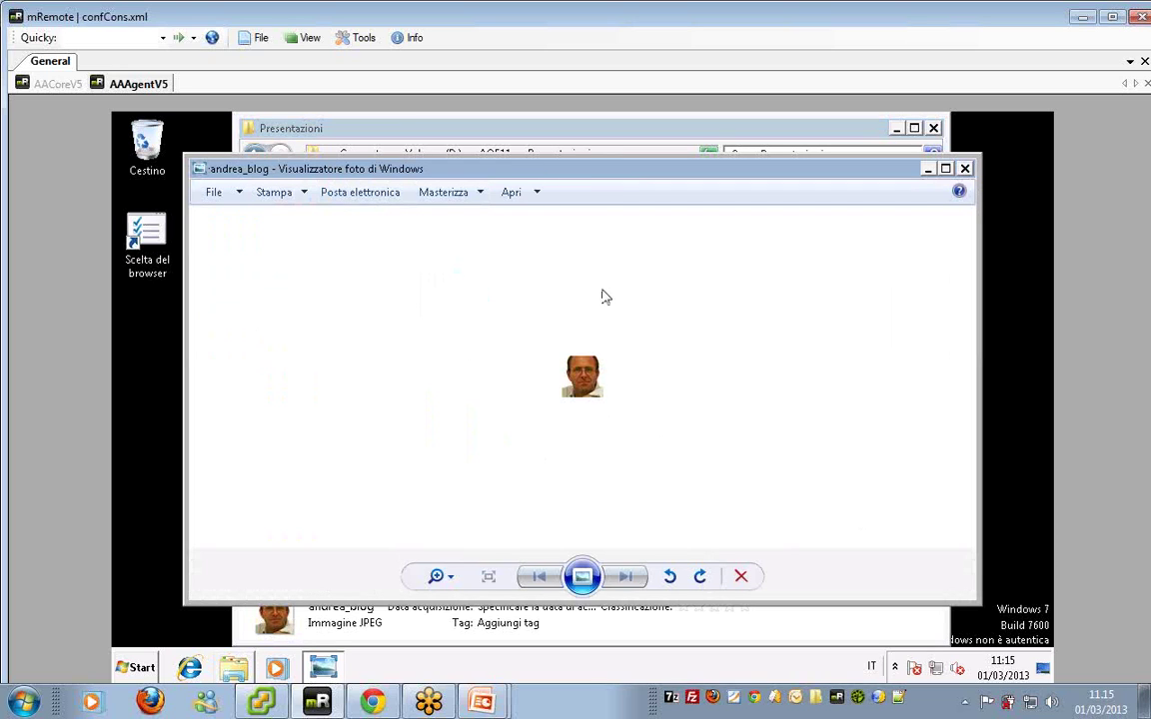
pyautogui.click(965, 169)
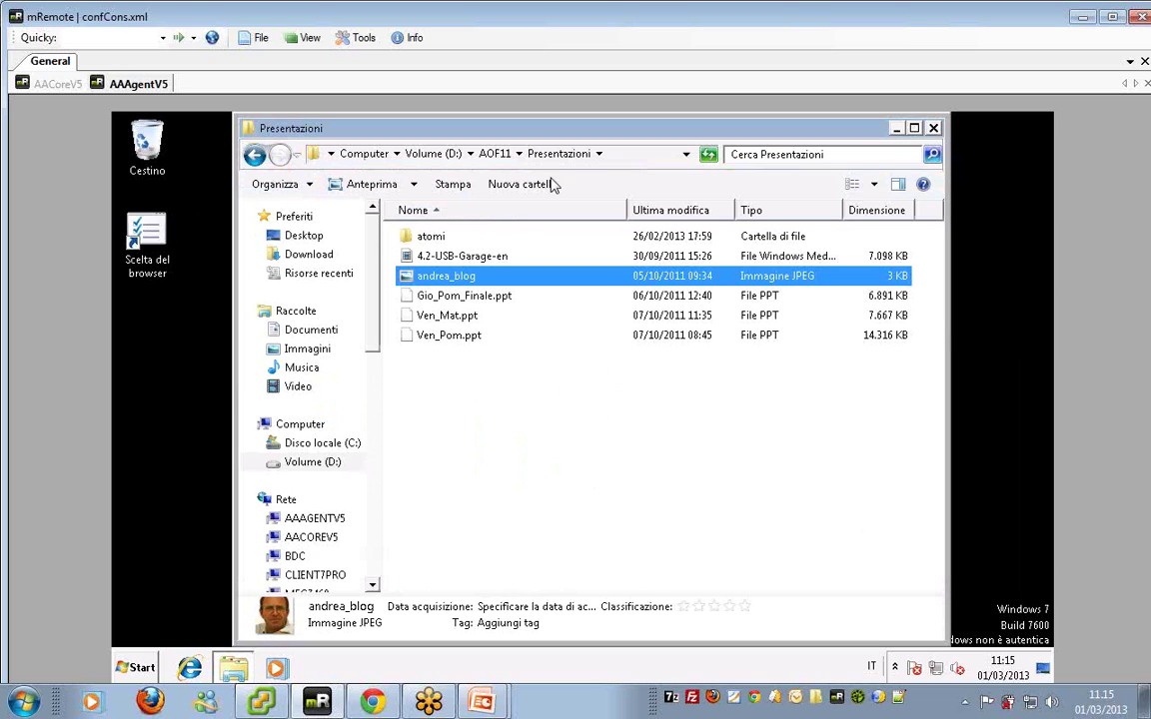
# - Look into the AOF10 folder of volume D: and return to the Computer overview
pyautogui.click(255, 154)
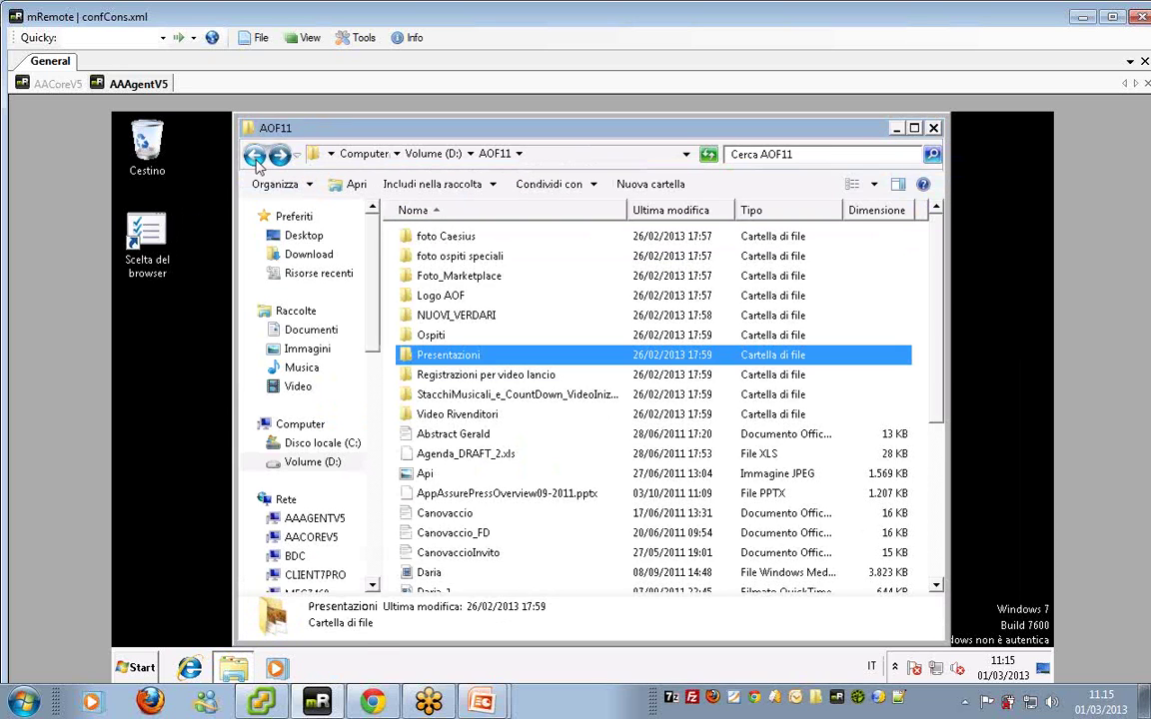
pyautogui.click(255, 154)
pyautogui.doubleClick(434, 257)
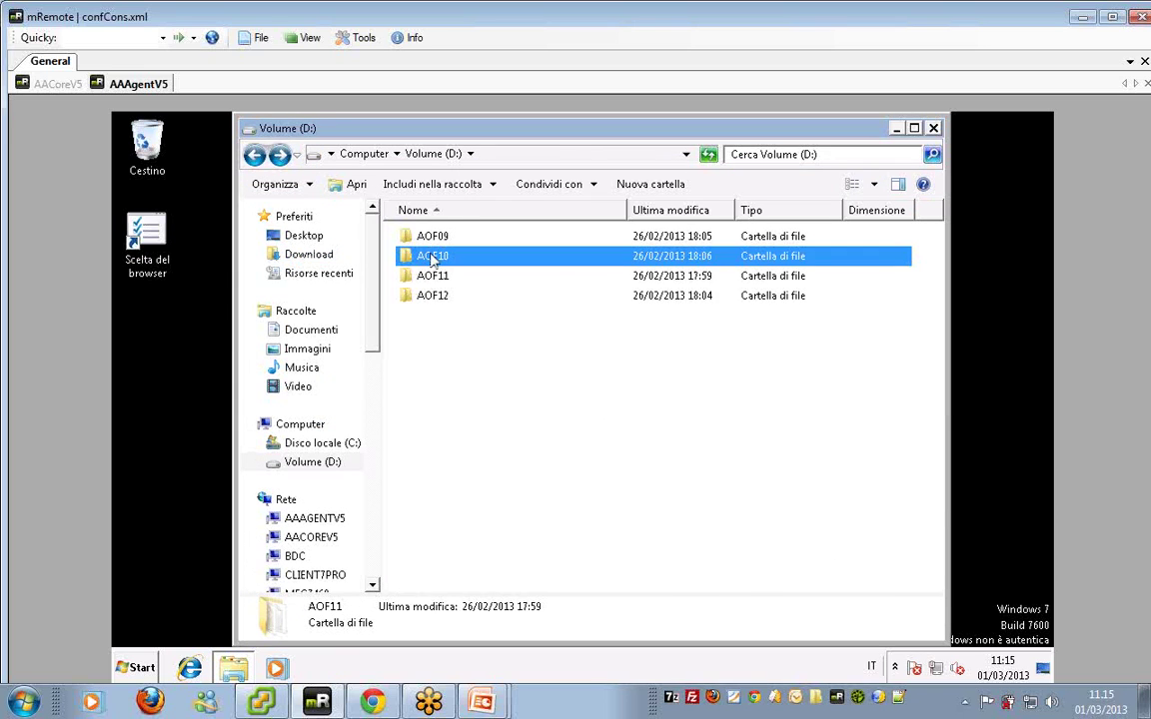
pyautogui.click(255, 154)
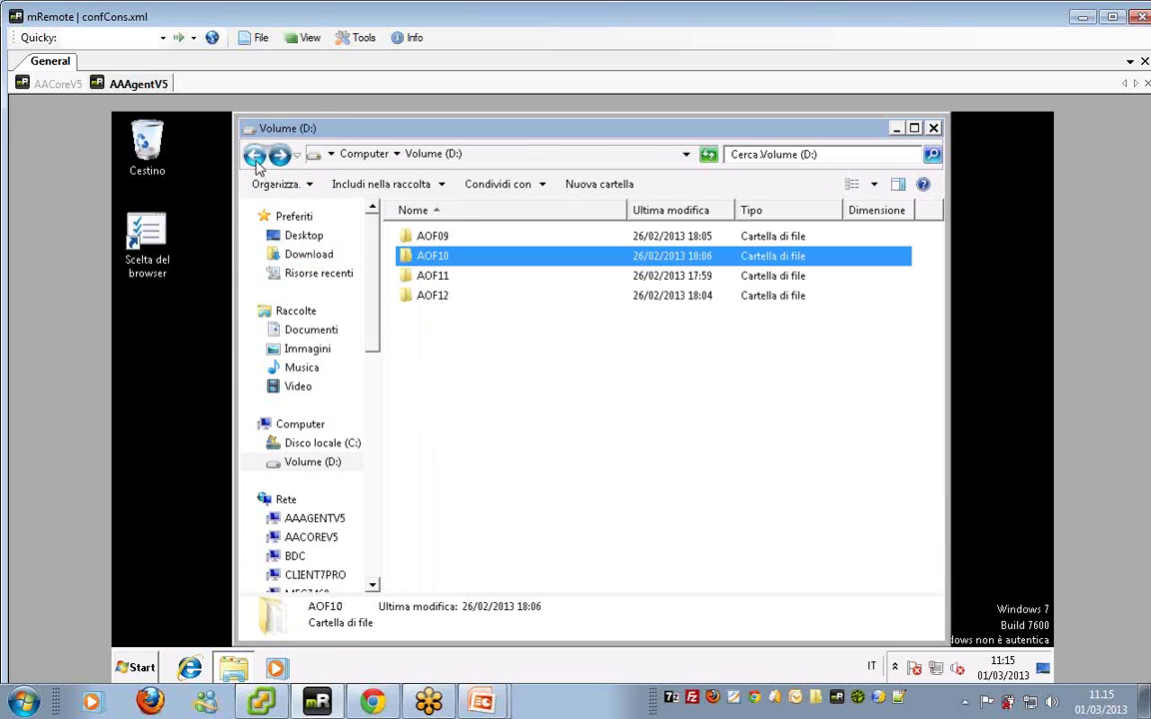
pyautogui.click(464, 332)
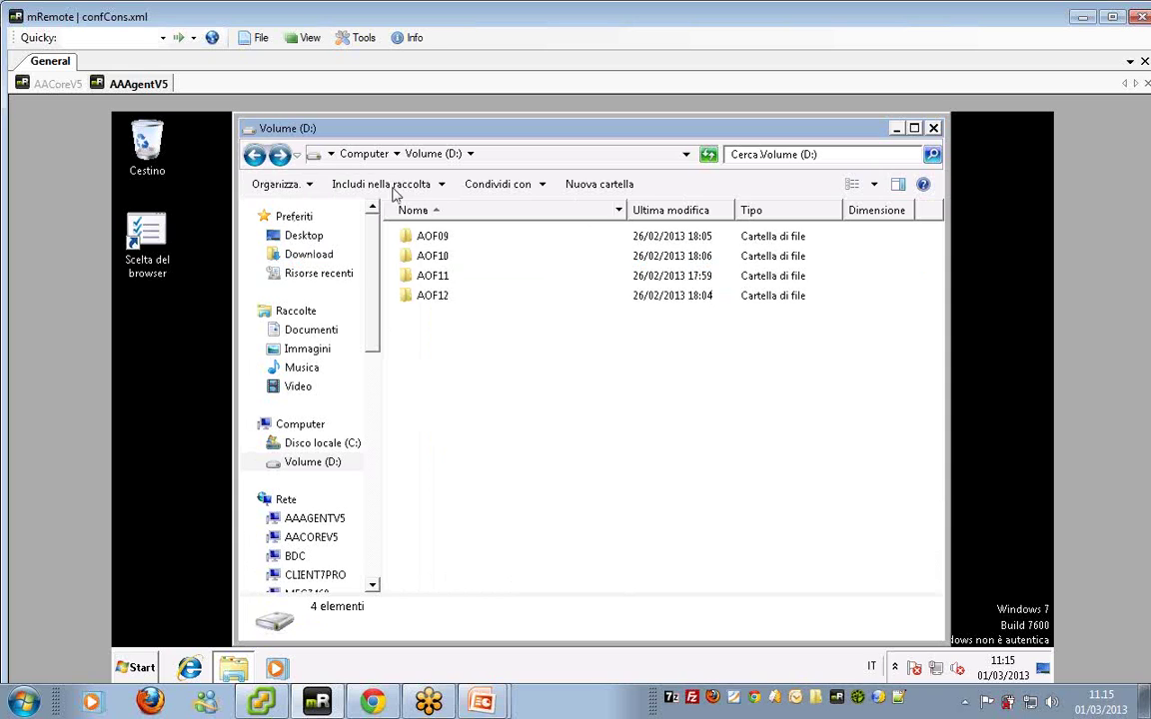
pyautogui.click(362, 156)
pyautogui.click(719, 404)
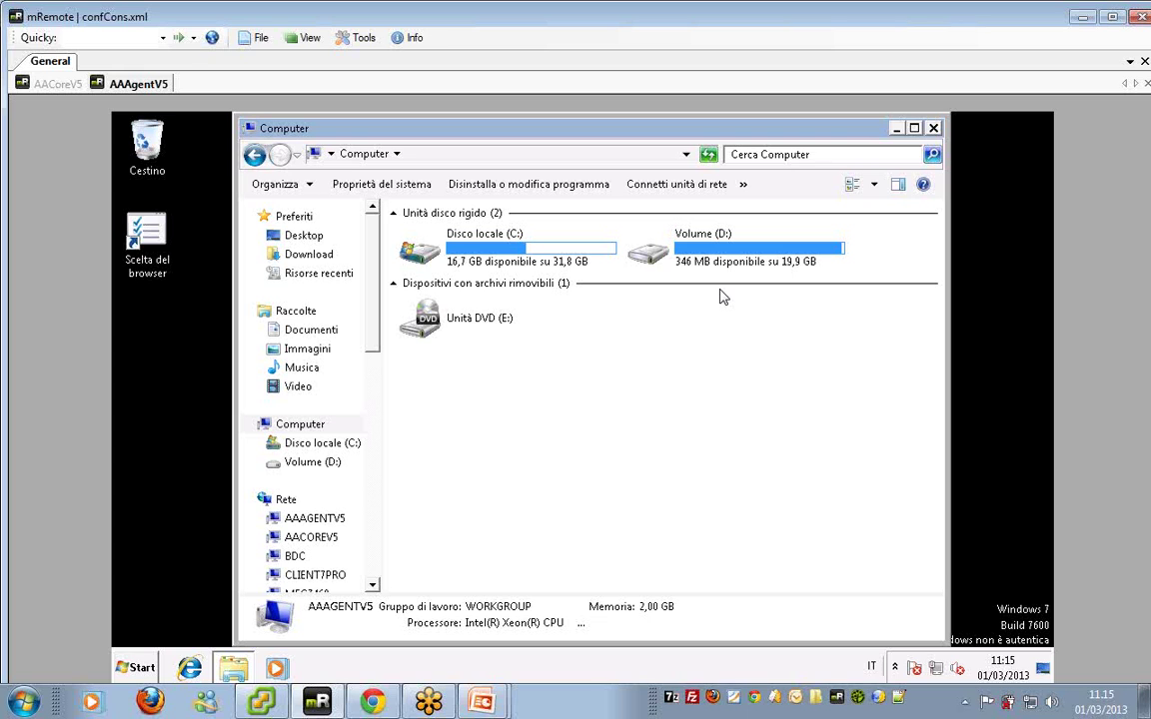
# - Switch to the AppAssure 5 Core console in Chrome and examine the active D:\ rollback task's details in the events of AAAgentV5
pyautogui.click(372, 702)
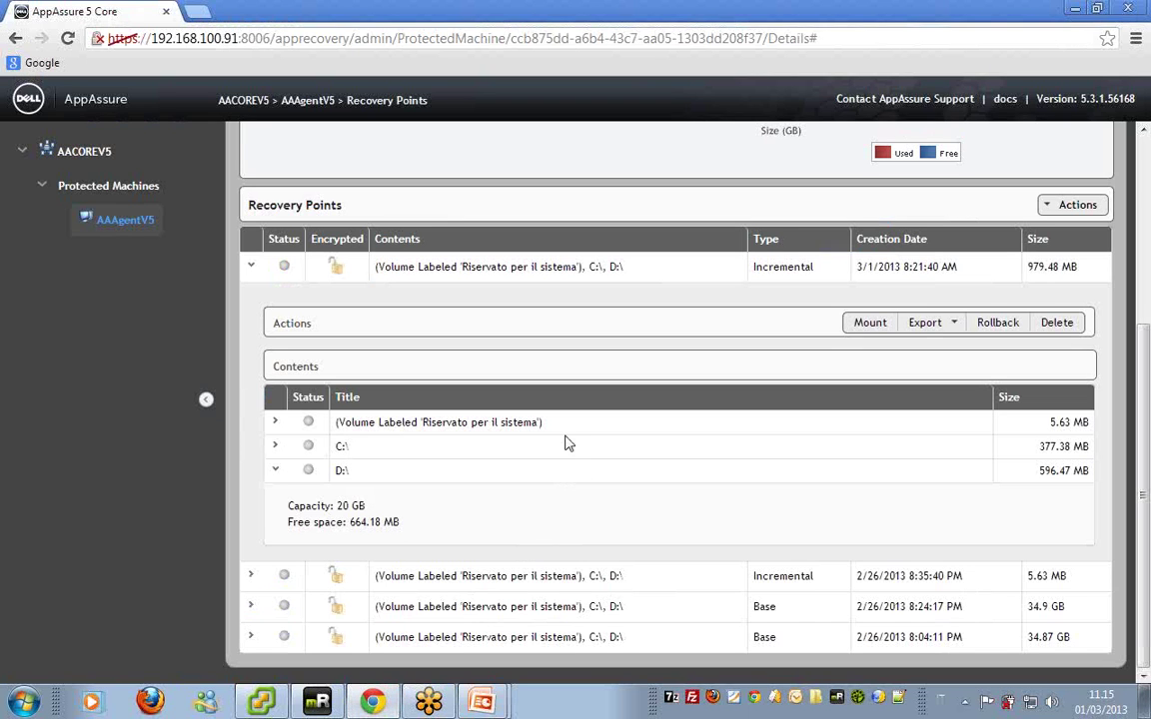
pyautogui.scroll(3, 588, 446)
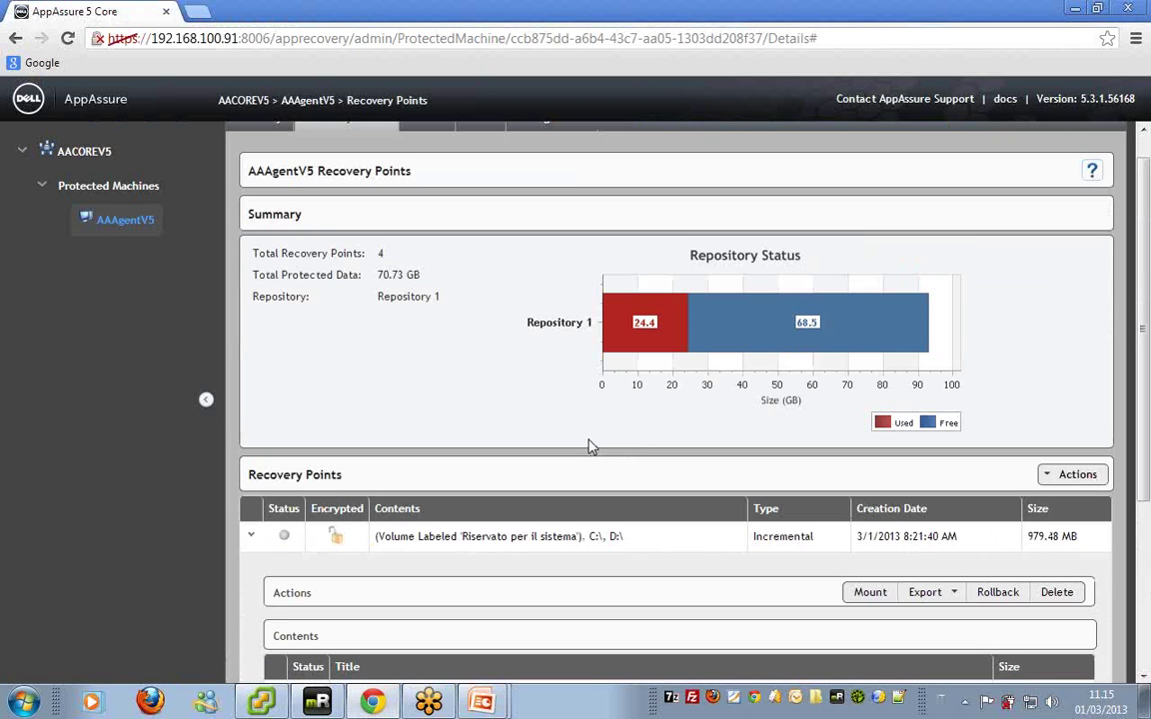
pyautogui.scroll(1, 470, 265)
pyautogui.click(427, 155)
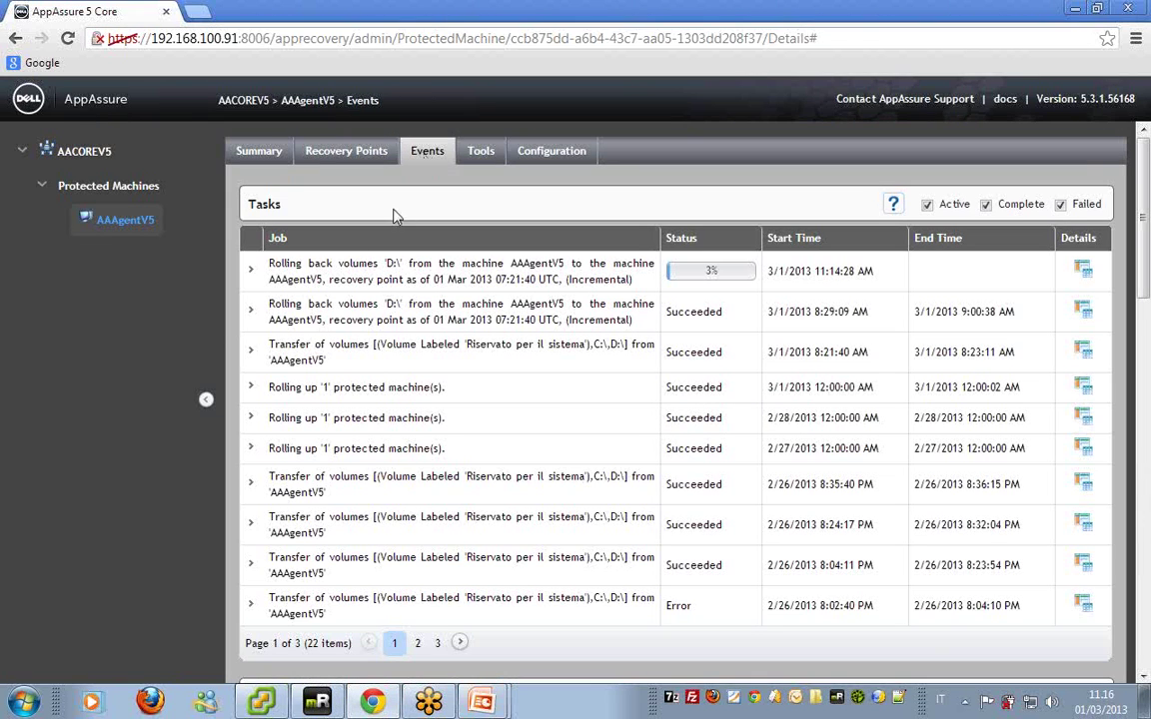
pyautogui.moveTo(272, 262); pyautogui.dragTo(365, 265)
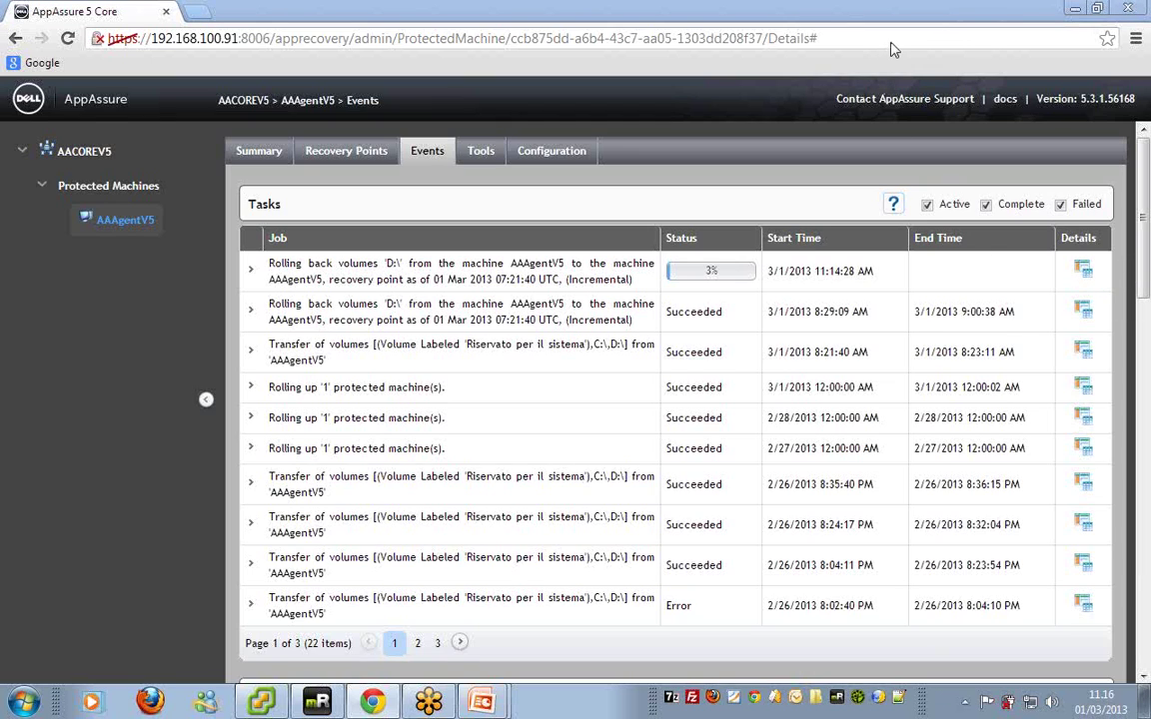
pyautogui.click(1083, 270)
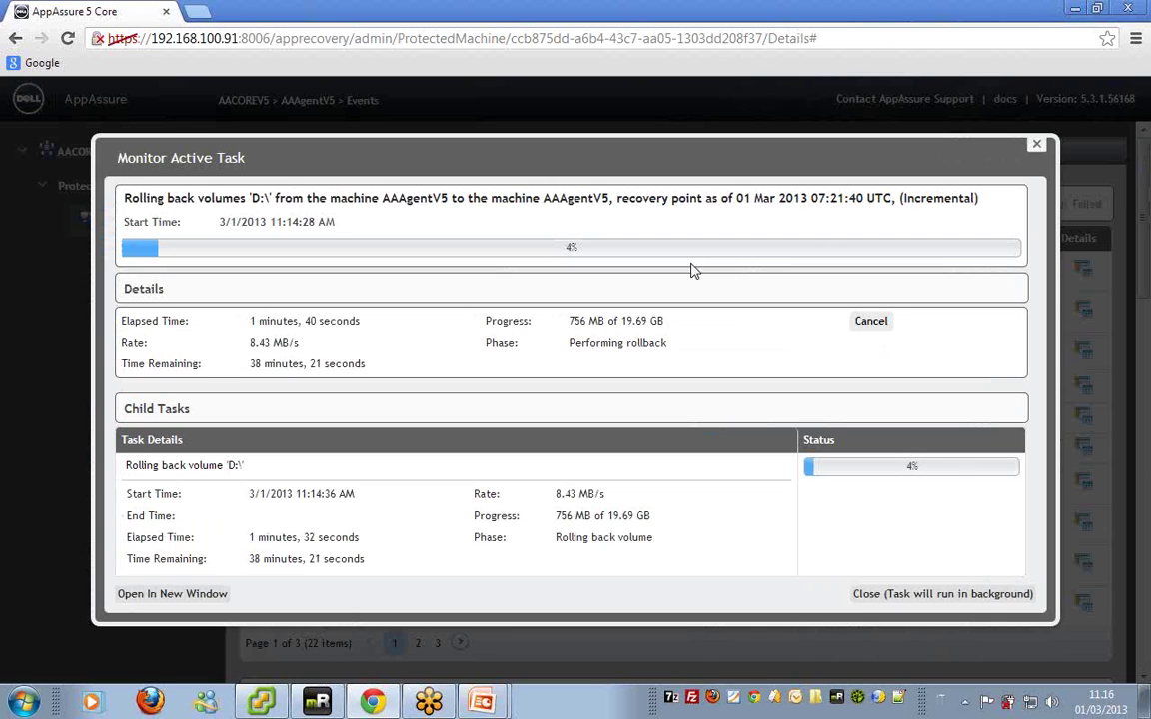
pyautogui.click(1011, 595)
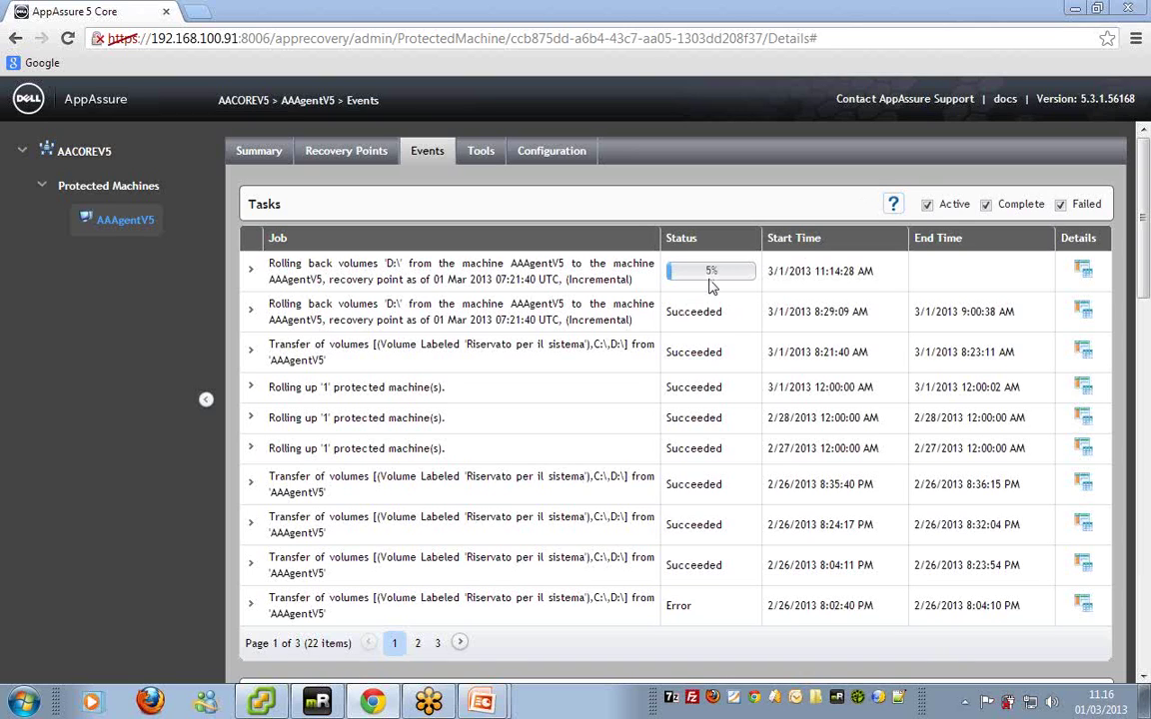
# - View the AAAgentV5 summary and switch to the PowerPoint slide show of 2013_03_01_AA_restore_volume.ppt
pyautogui.click(257, 160)
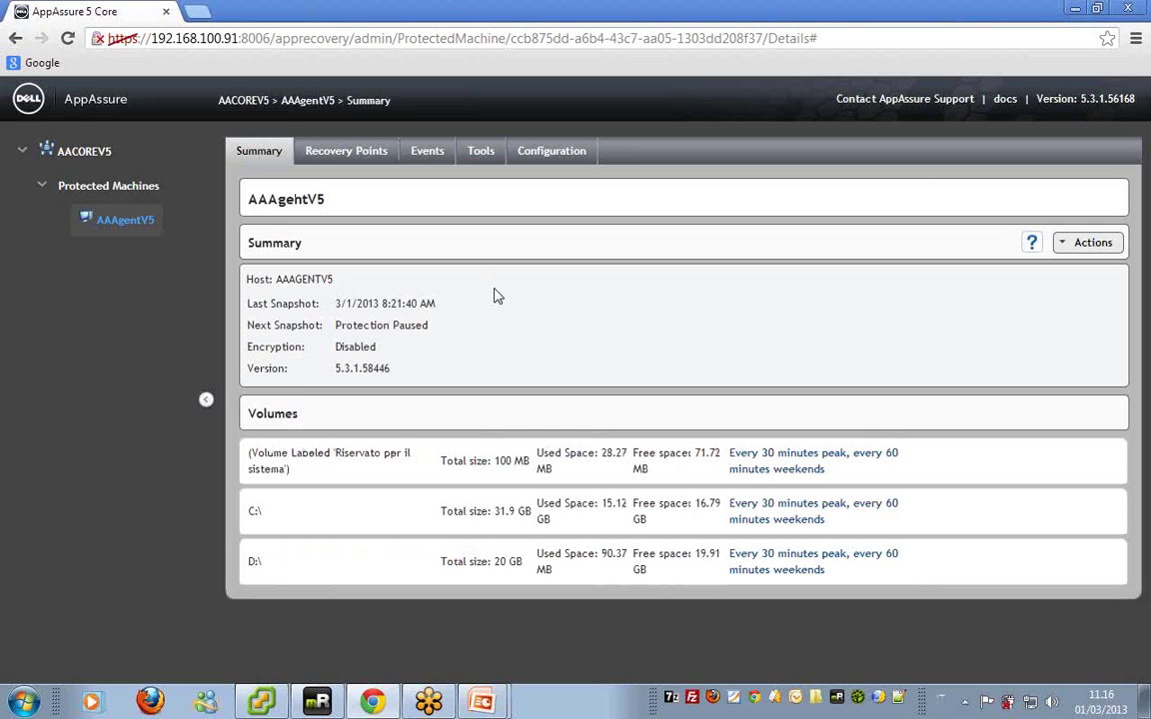
pyautogui.moveTo(482, 699)
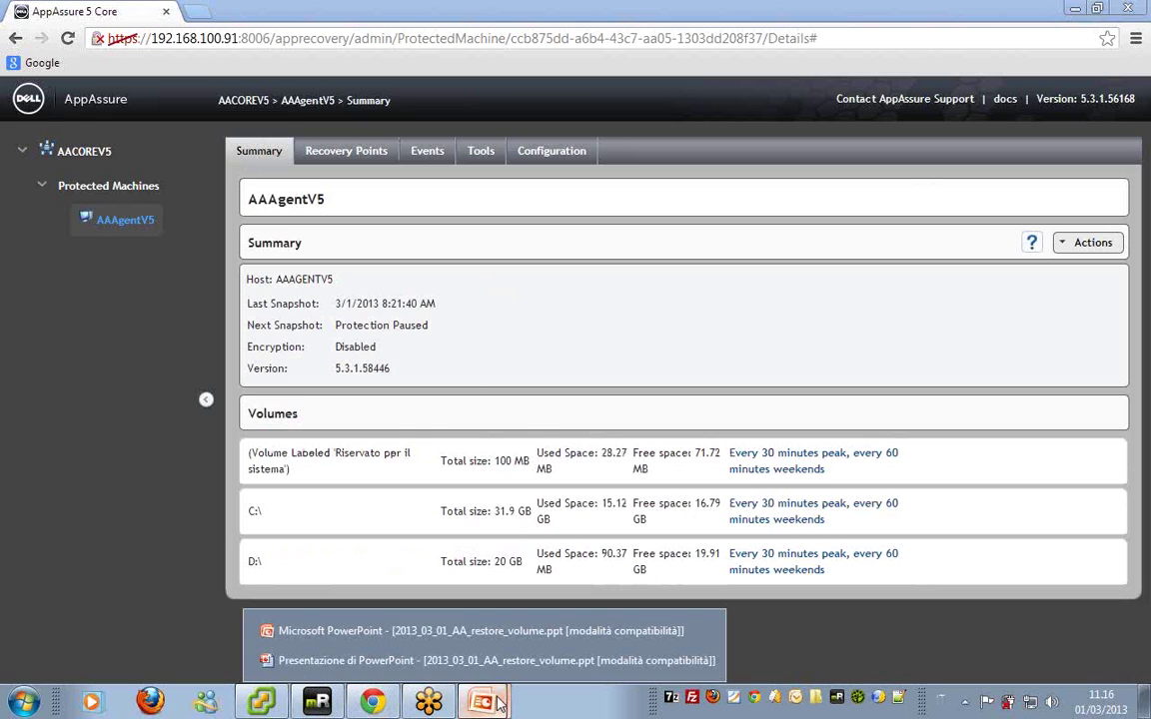
pyautogui.click(496, 675)
pyautogui.click(493, 646)
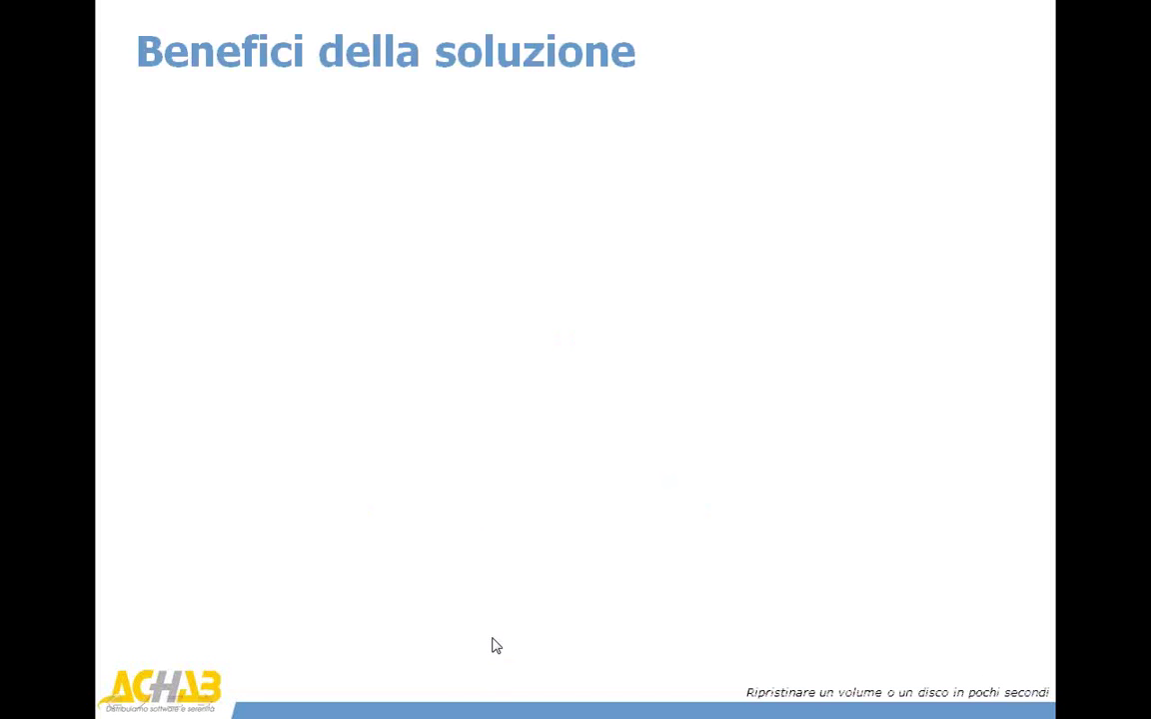